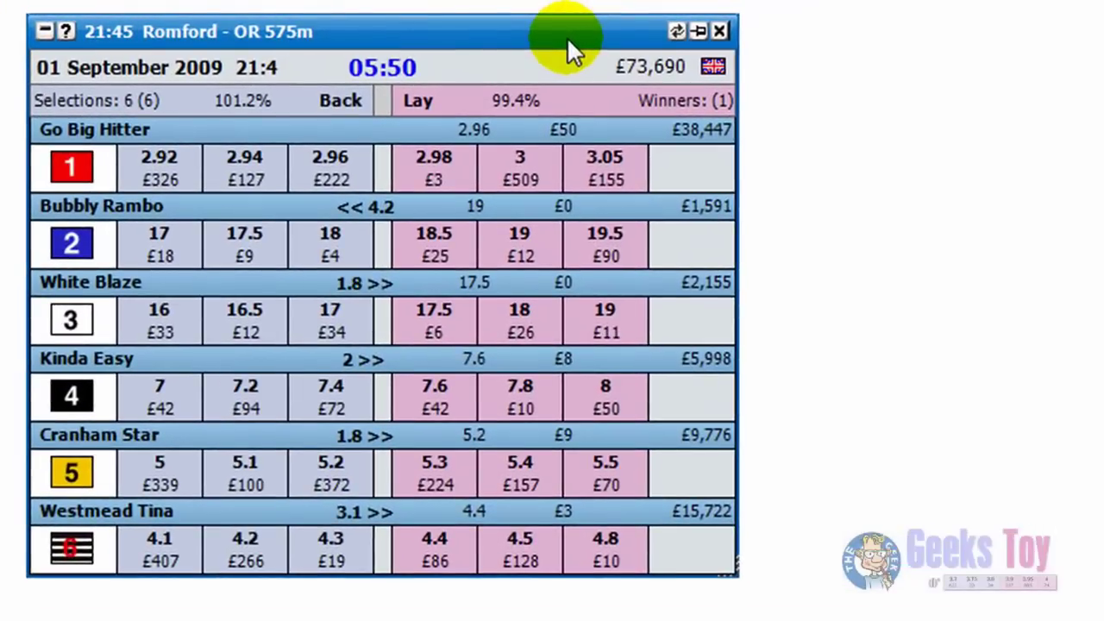
- Use Next Races to open 21:57 Wimbledon, 22:05 Romford and 22:13 Wimbledon, stacking 22:13 below 22:05
right_click(566, 37)
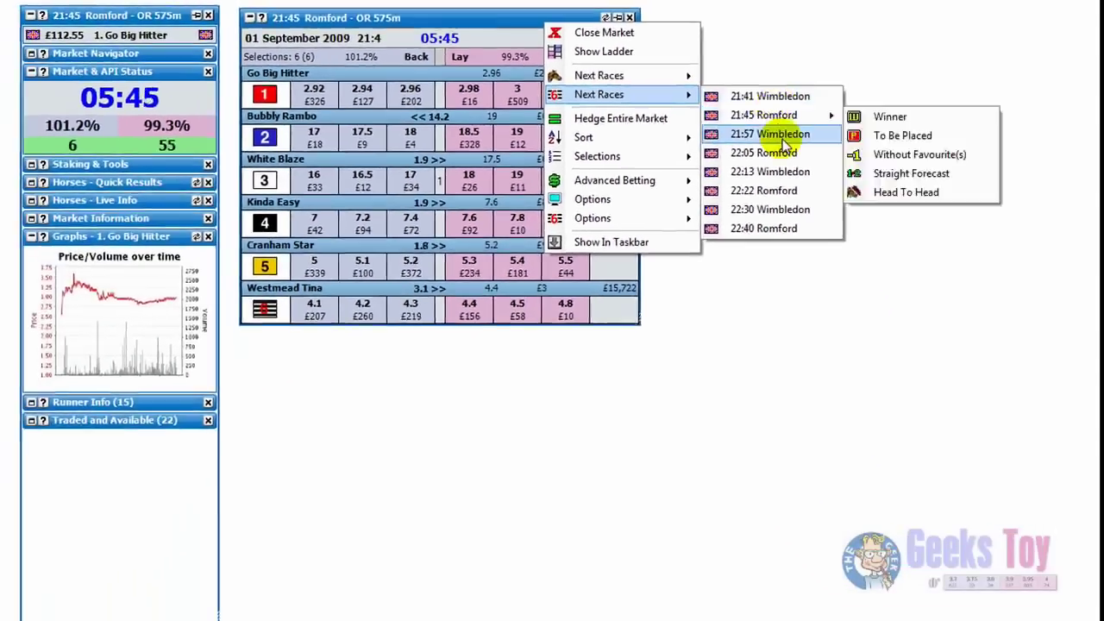
left_click(1000, 249)
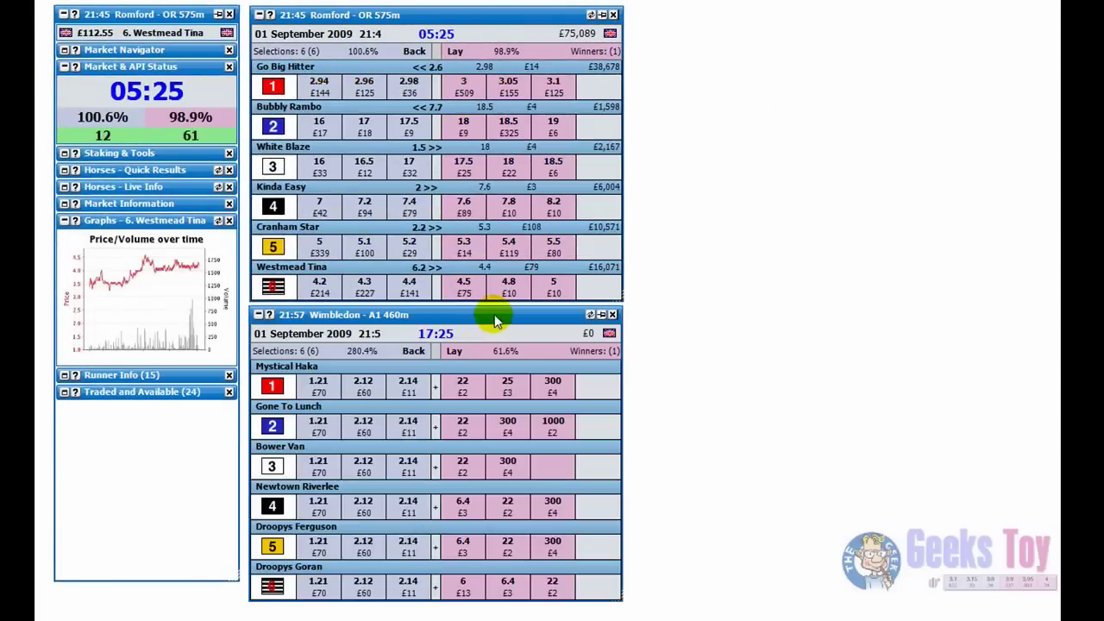
right_click(495, 317)
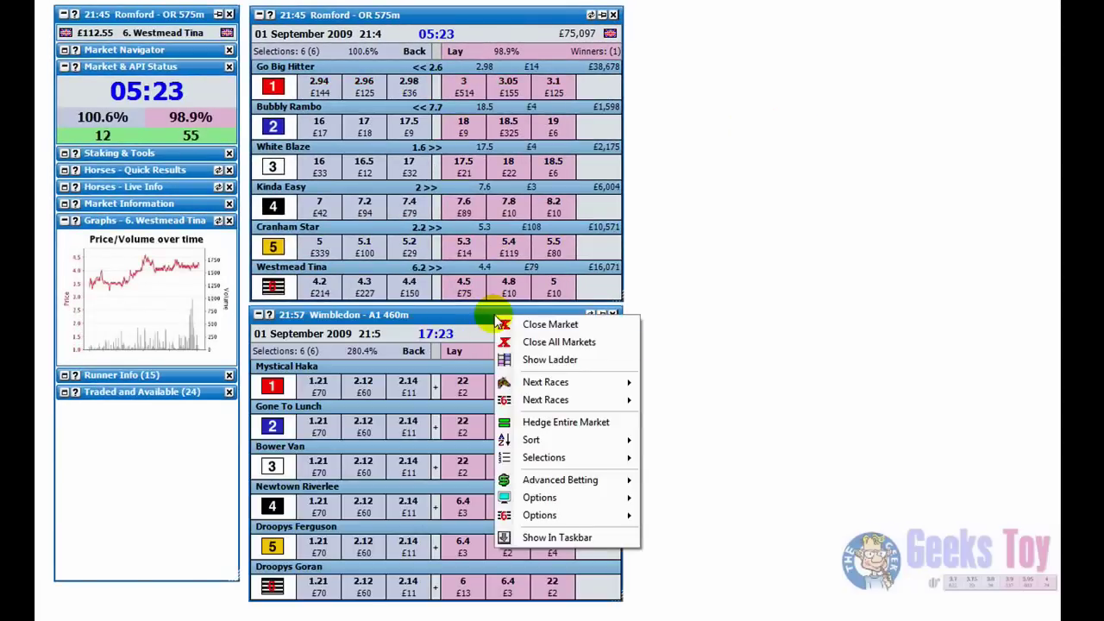
mouse_move(546, 408)
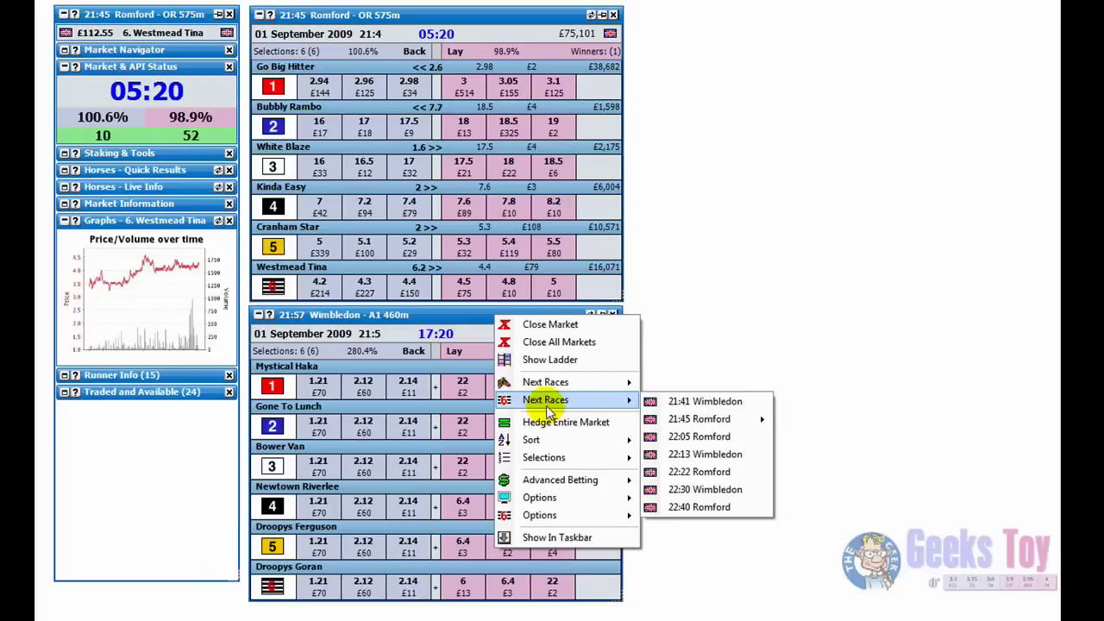
left_click(709, 442)
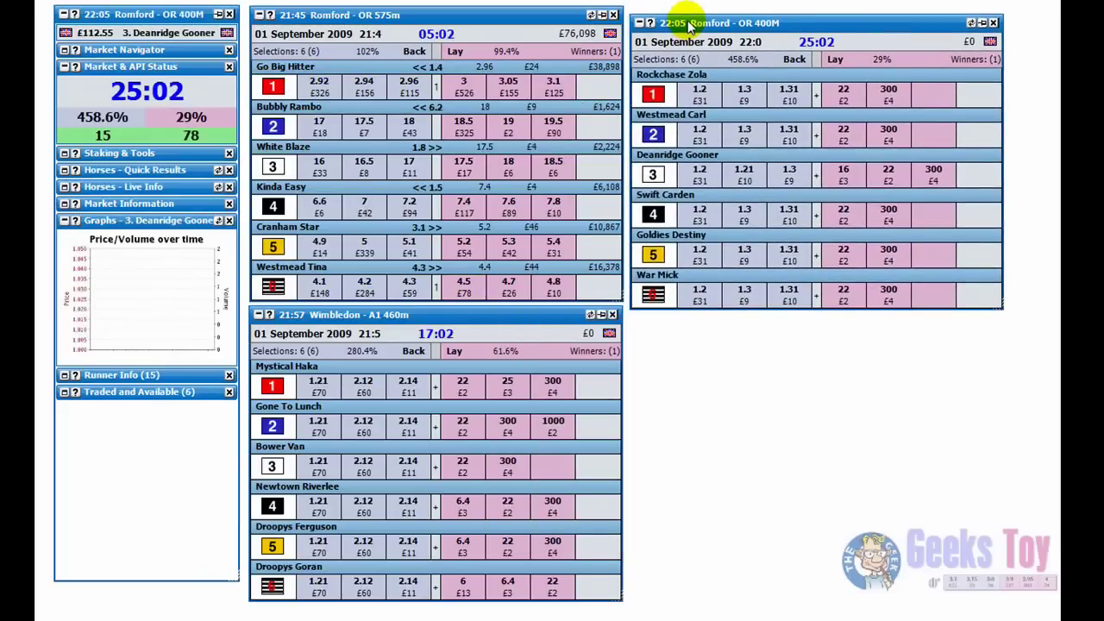
right_click(690, 22)
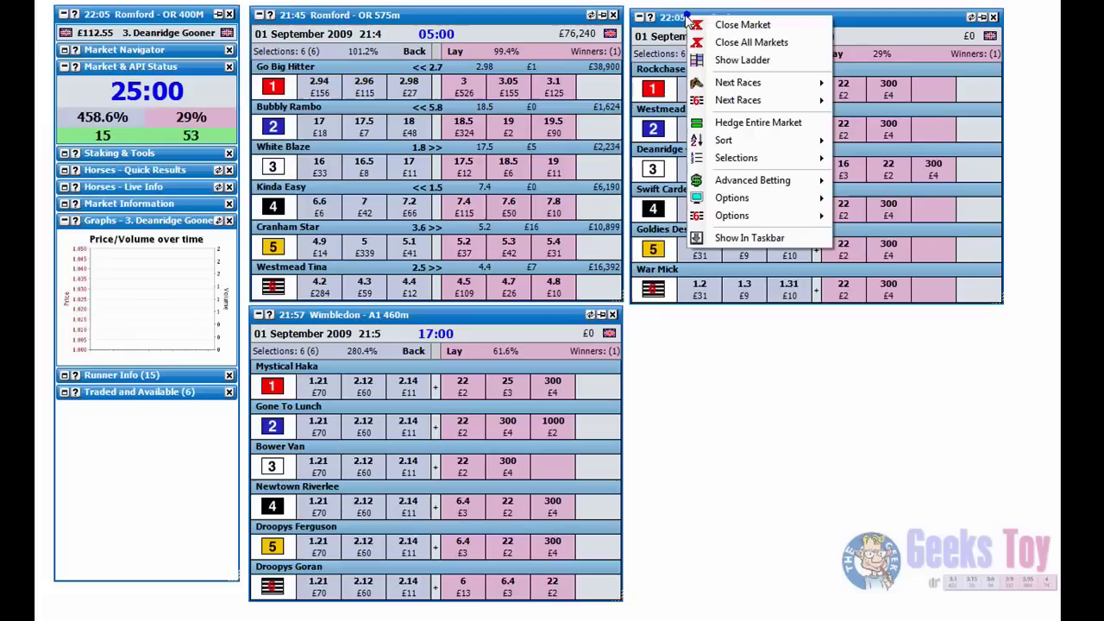
mouse_move(820, 101)
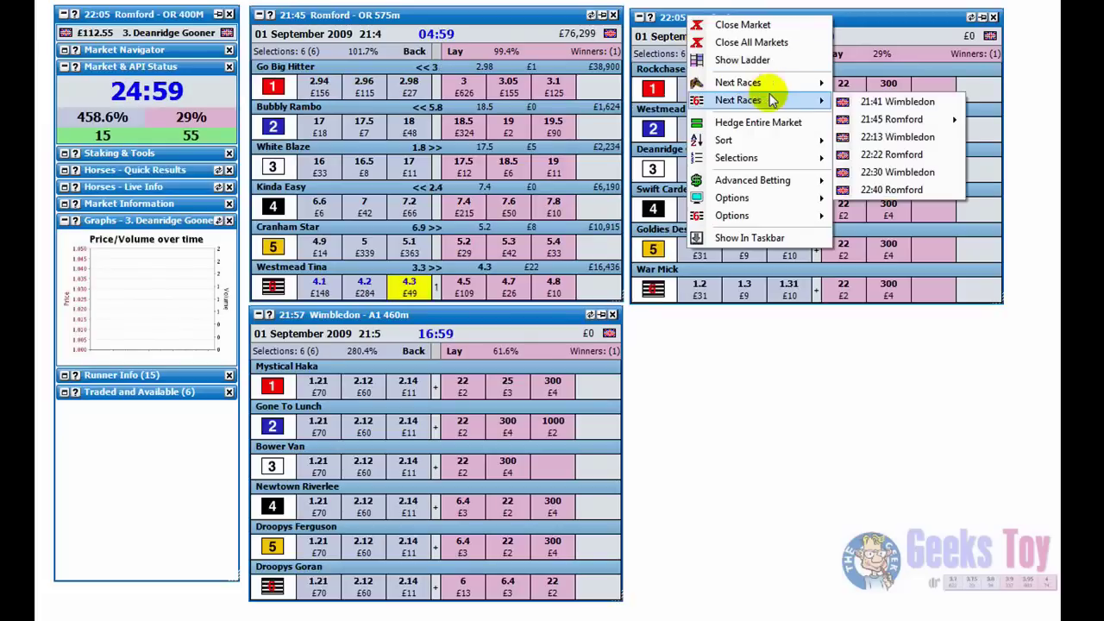
left_click(888, 135)
left_click(888, 134)
left_click_drag(790, 357, 774, 317)
- Show runners' details in the side panel, including Kinda Easy, Bubbly Rambo, White Blaze and Go Big Hitter
left_click(508, 514)
left_click(715, 365)
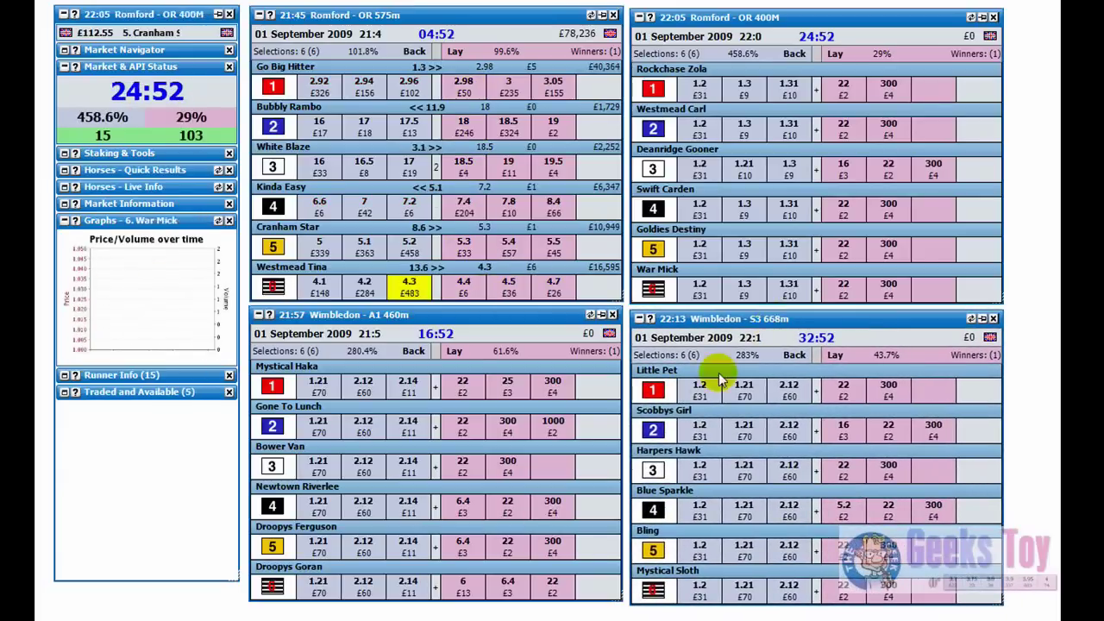
left_click(505, 423)
left_click(481, 216)
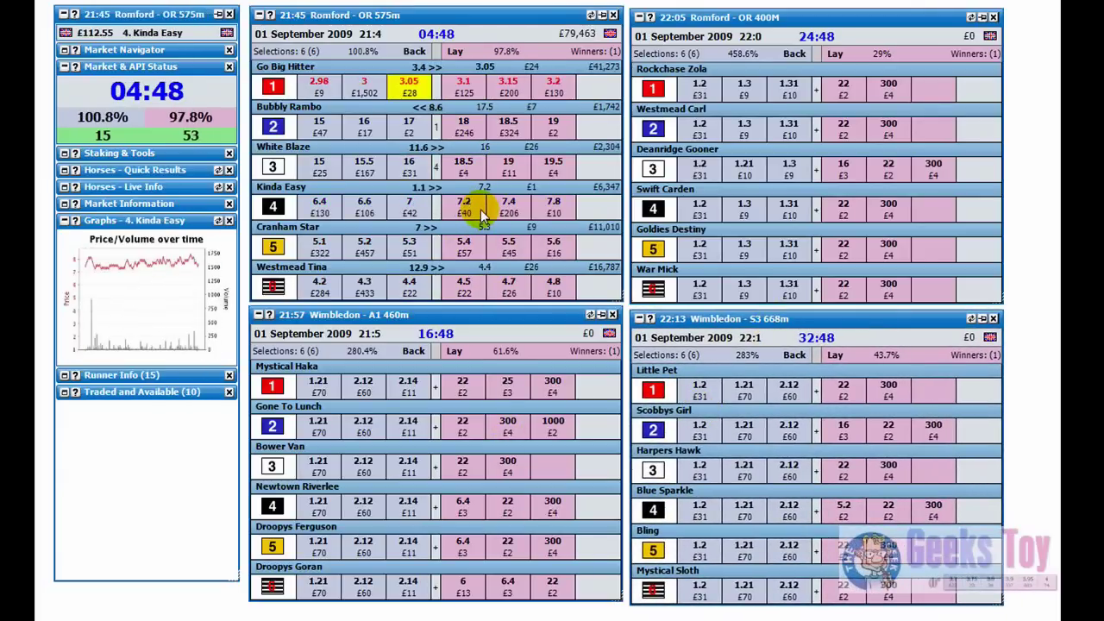
left_click(347, 111)
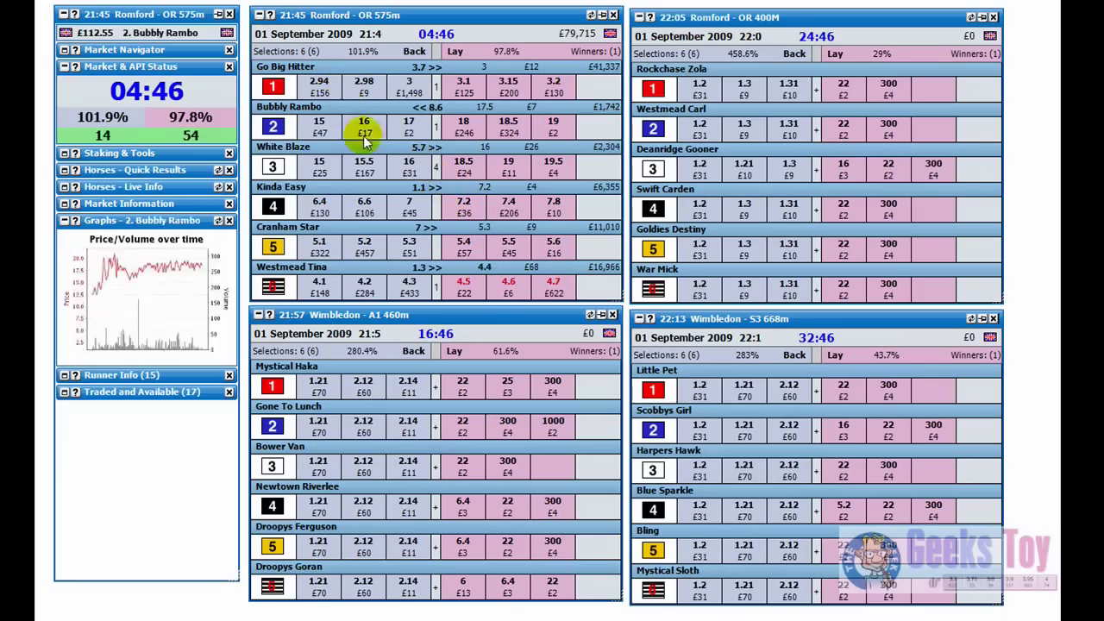
left_click(481, 164)
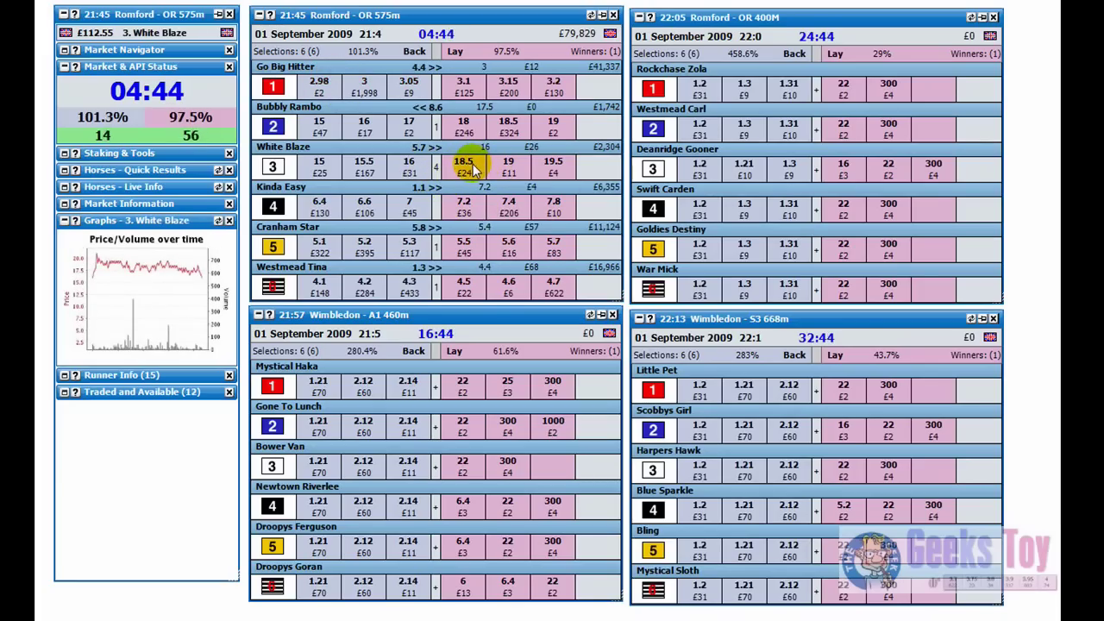
left_click(362, 69)
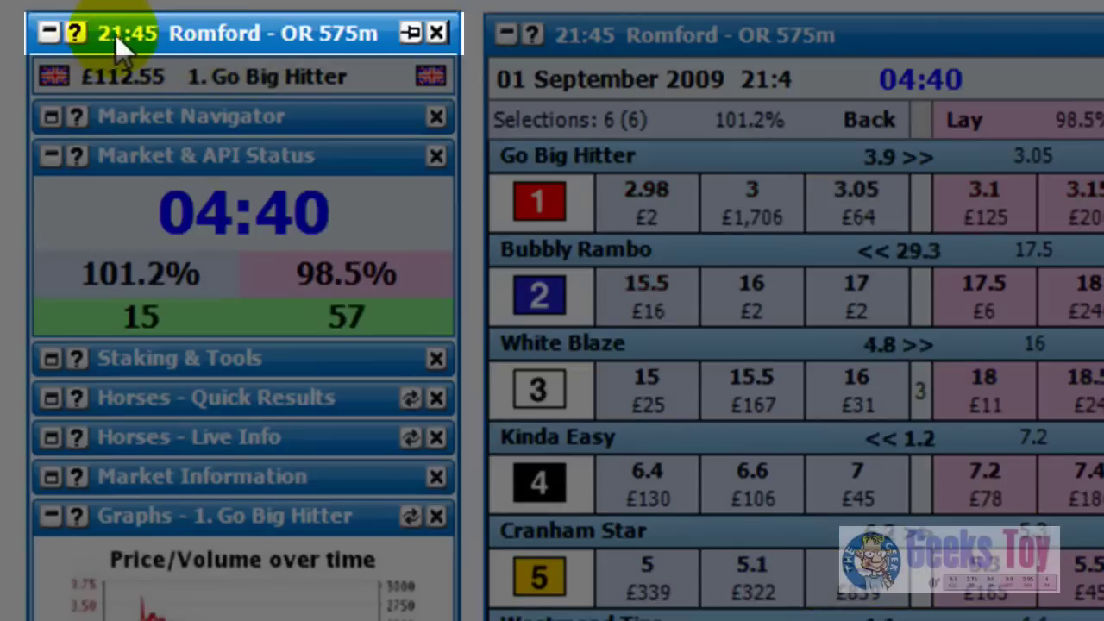
- Show White Blaze's and Deandridge Gooner's details, then close the three extra market windows
left_click(562, 343)
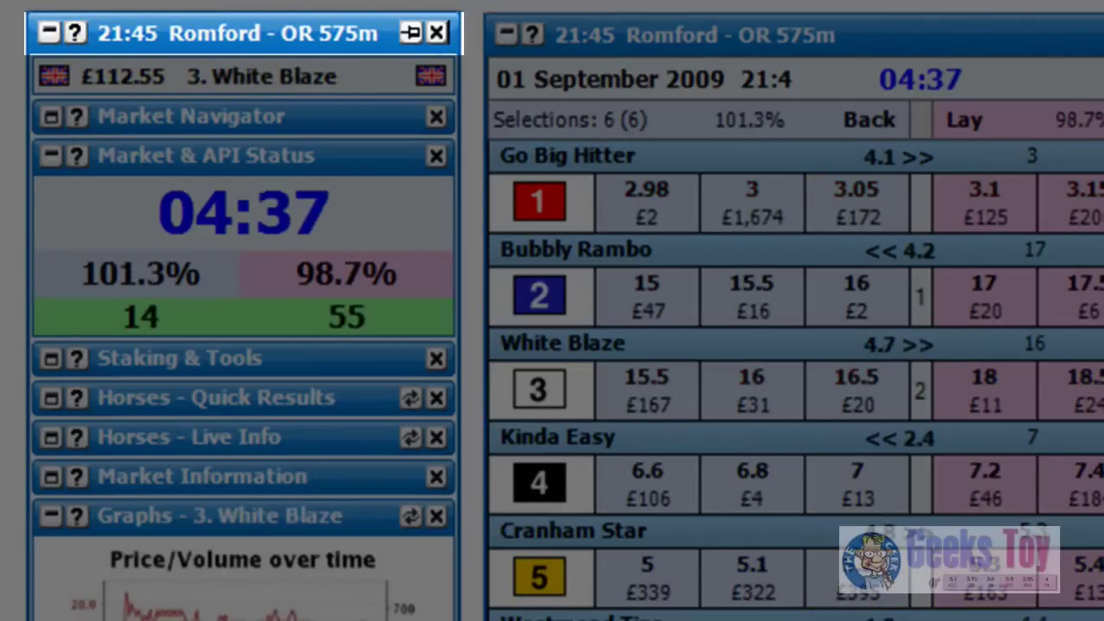
left_click(723, 173)
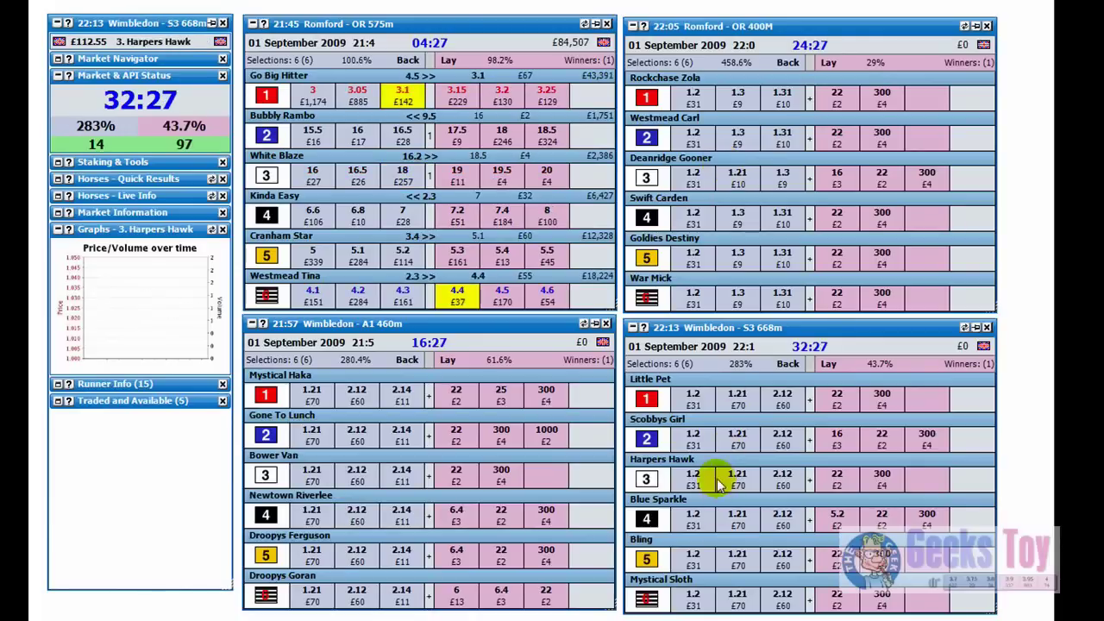
mouse_move(449, 246)
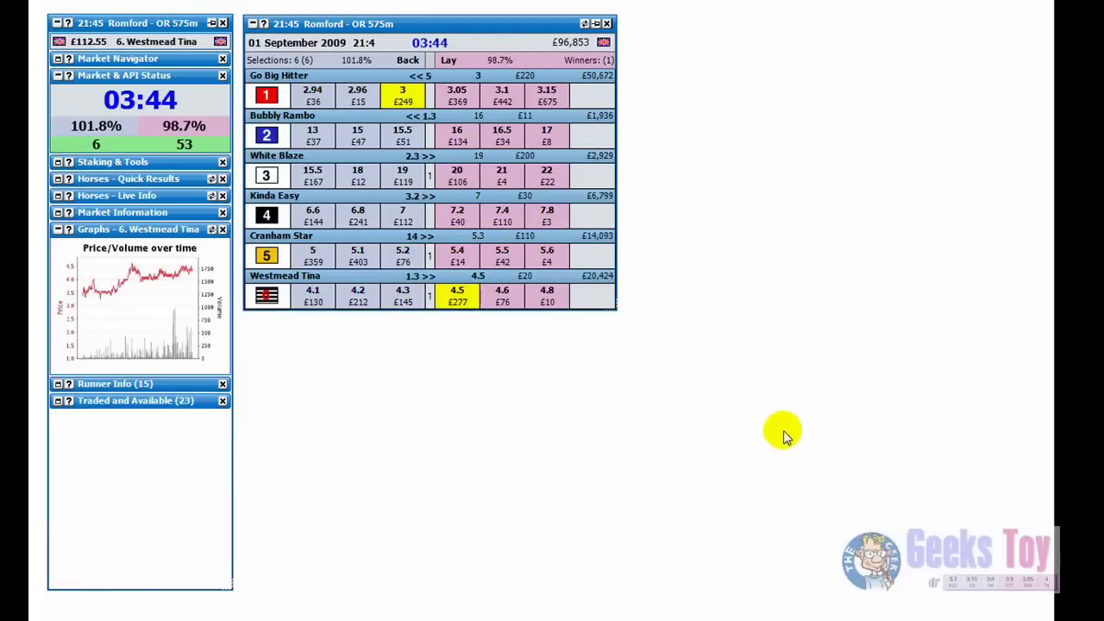
- Open 22:05 Romford from the Market Navigator's dog list, then switch it to 22:13 Wimbledon via Next Races
left_click(59, 58)
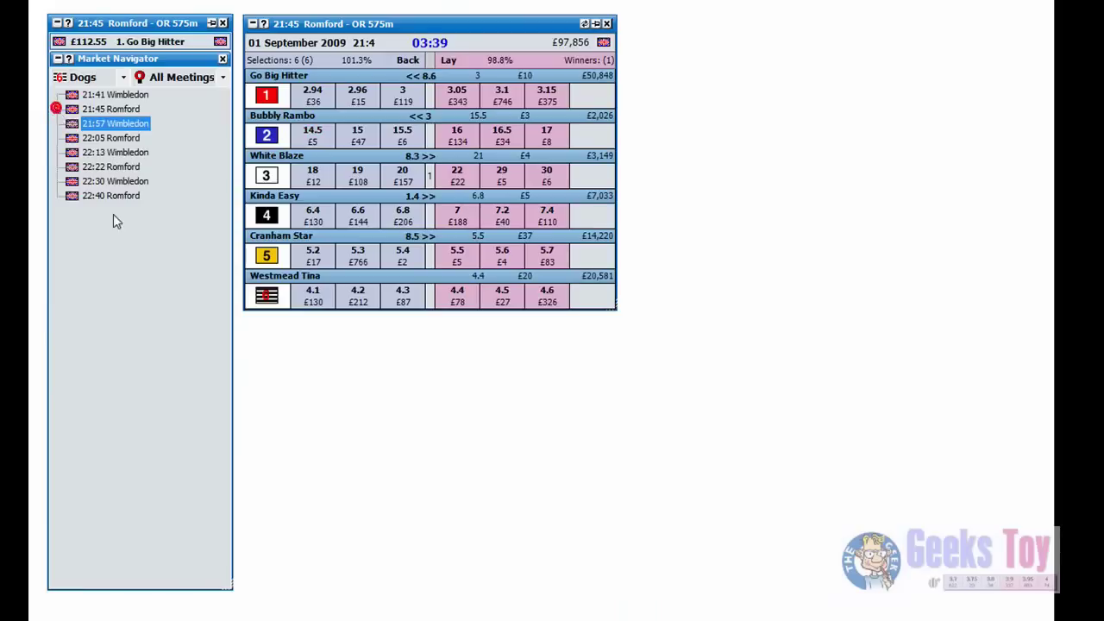
double_click(103, 139)
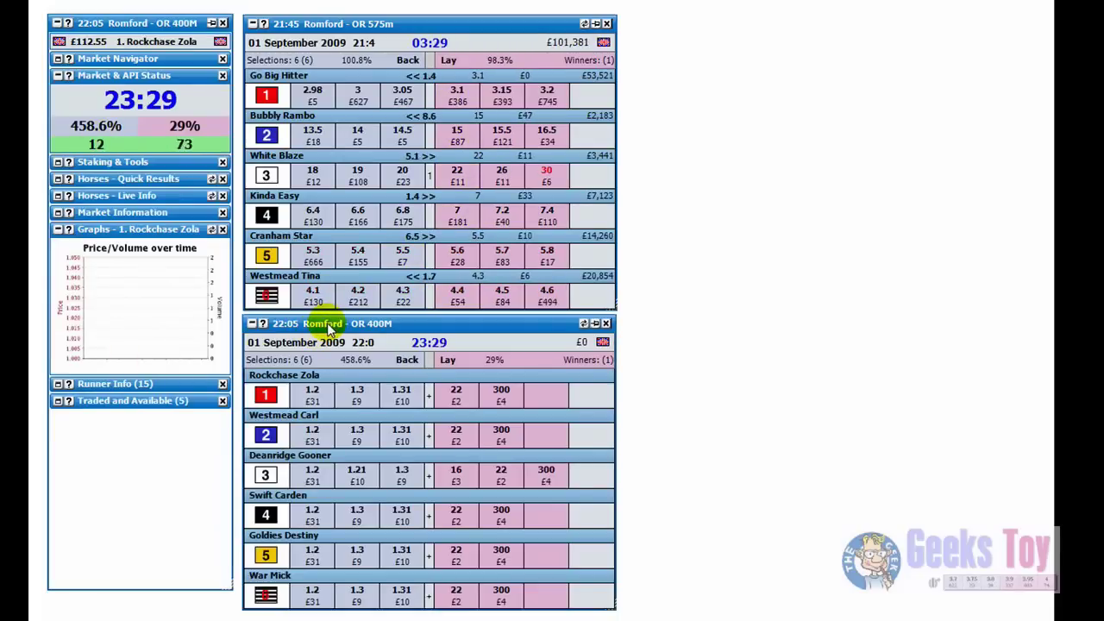
right_click(422, 324)
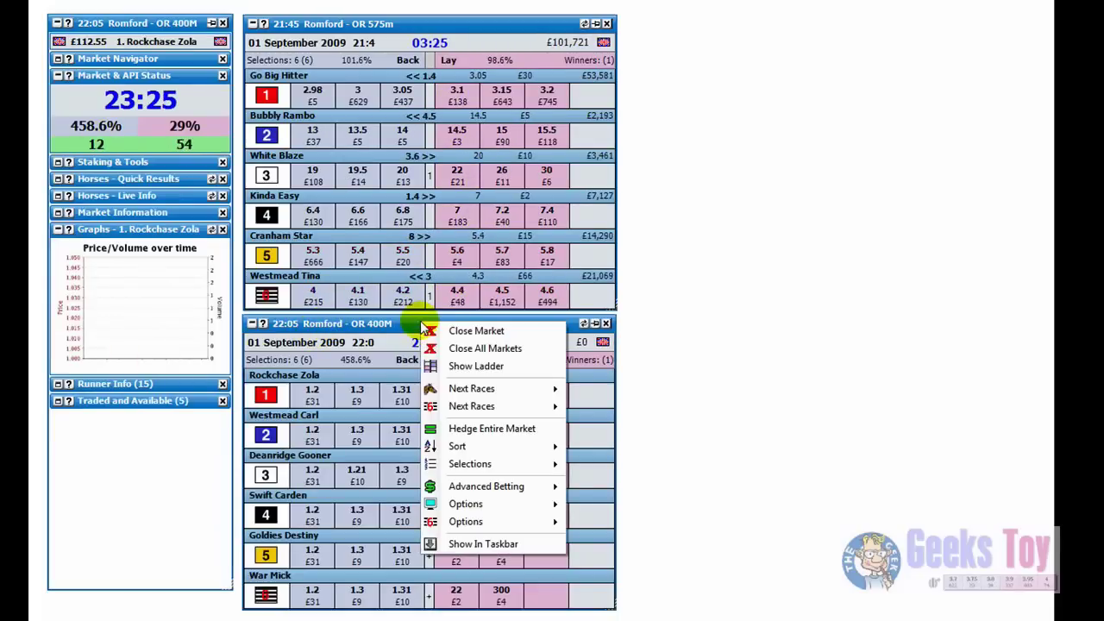
mouse_move(471, 412)
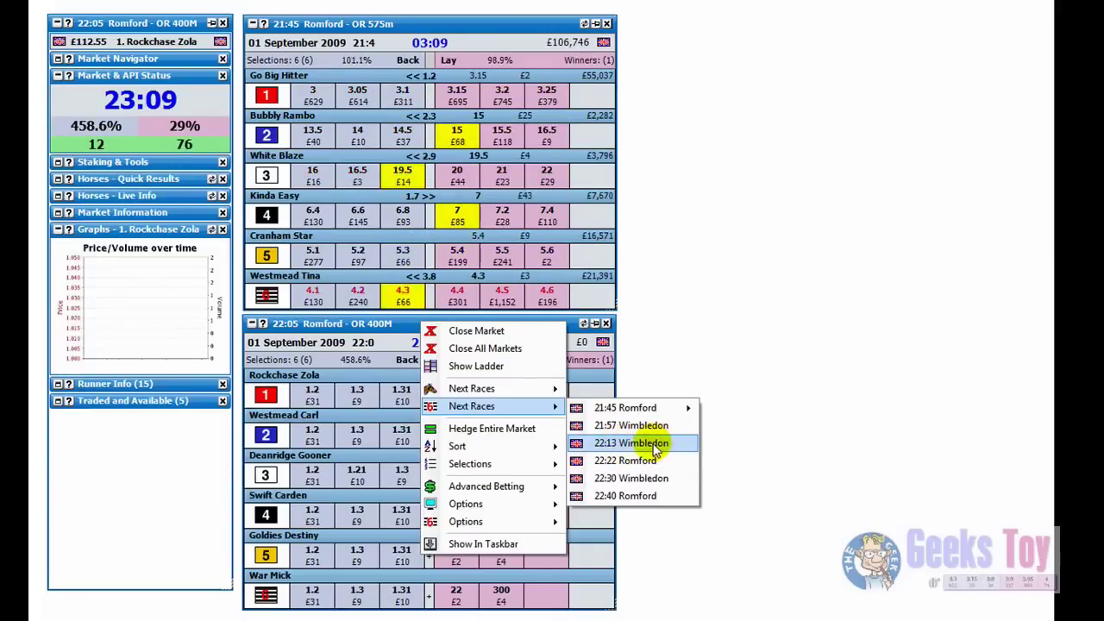
left_click(408, 328)
right_click(406, 323)
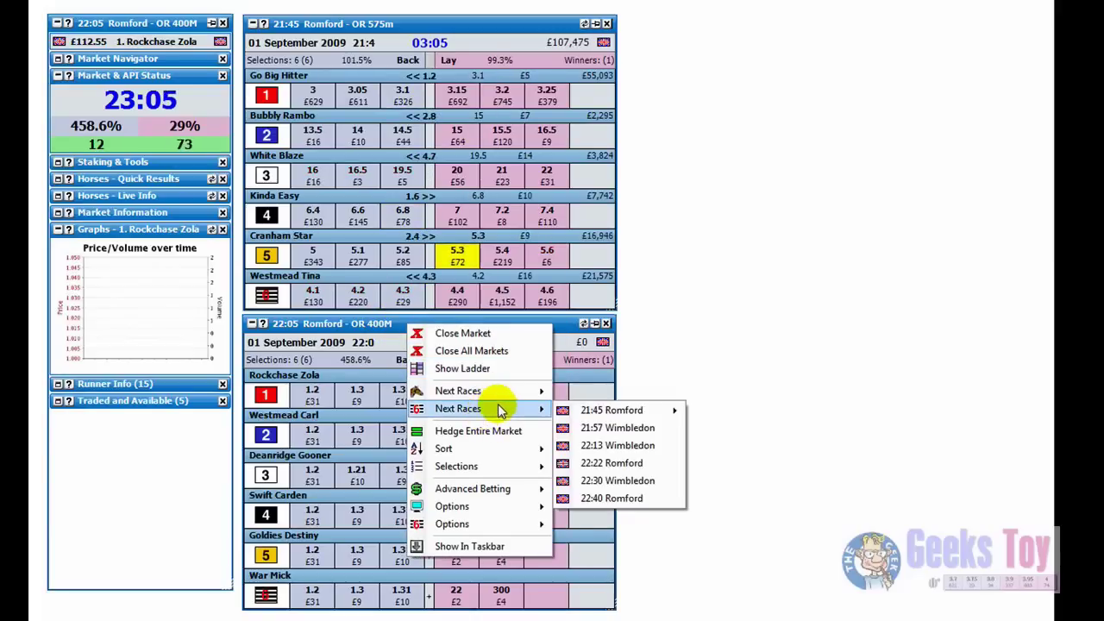
left_click(612, 447)
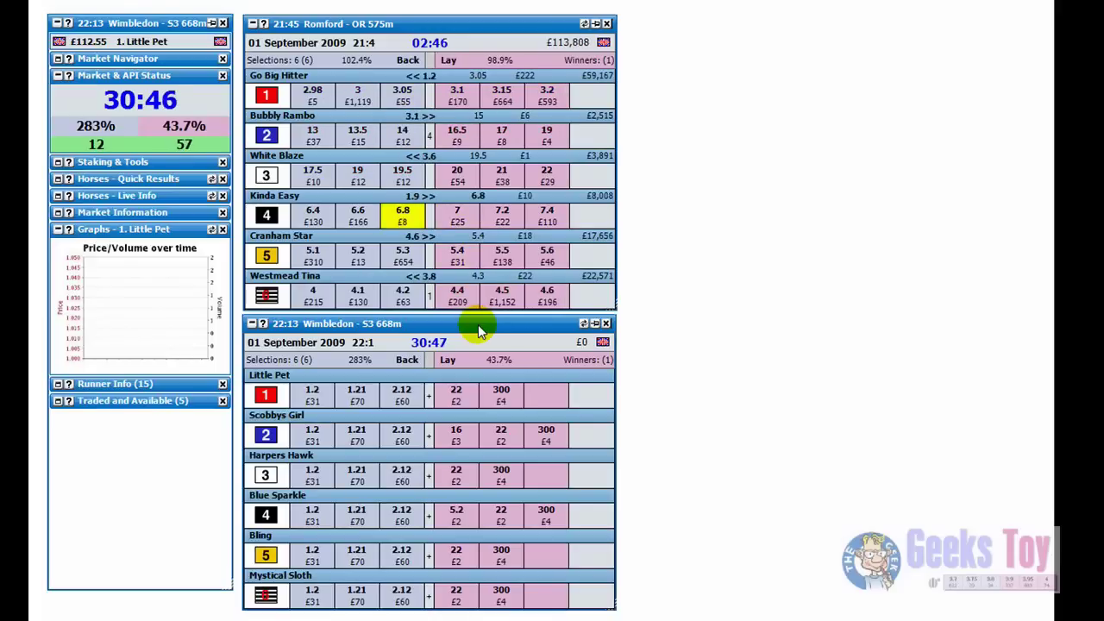
- Close 22:13 Wimbledon, open Go Big Hitter's price ladder and place it beside the Romford grid
double_click(485, 324)
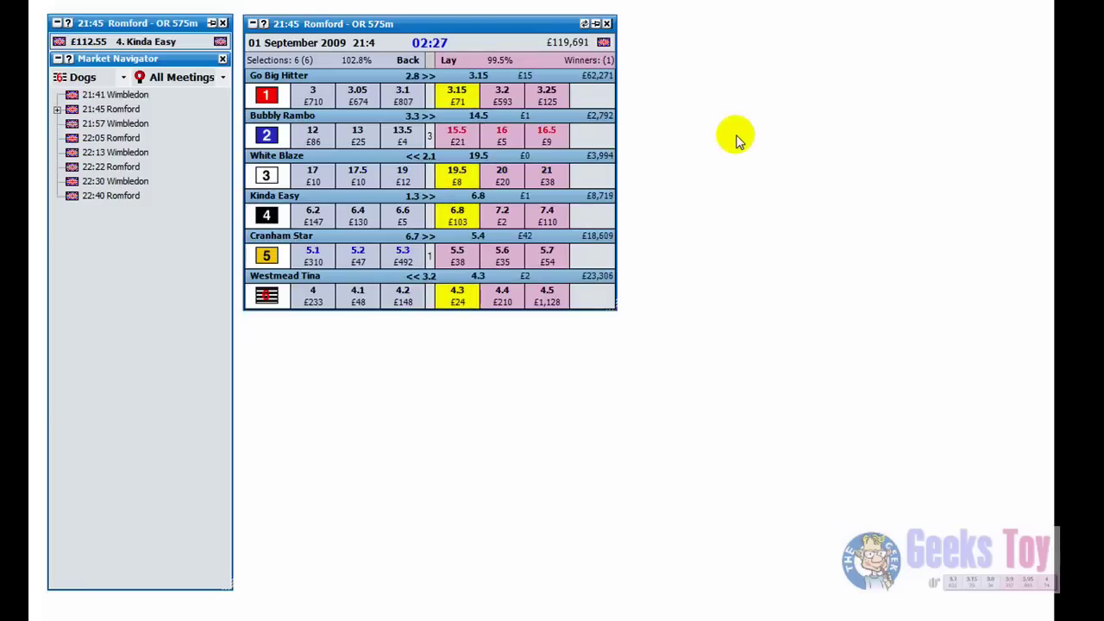
right_click(498, 25)
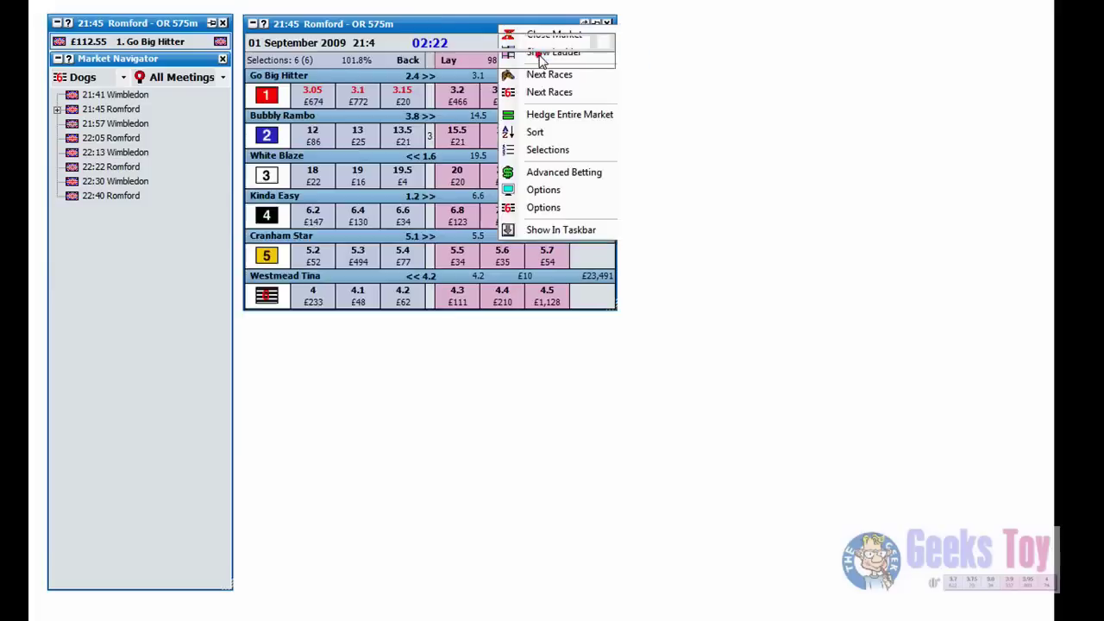
left_click(540, 53)
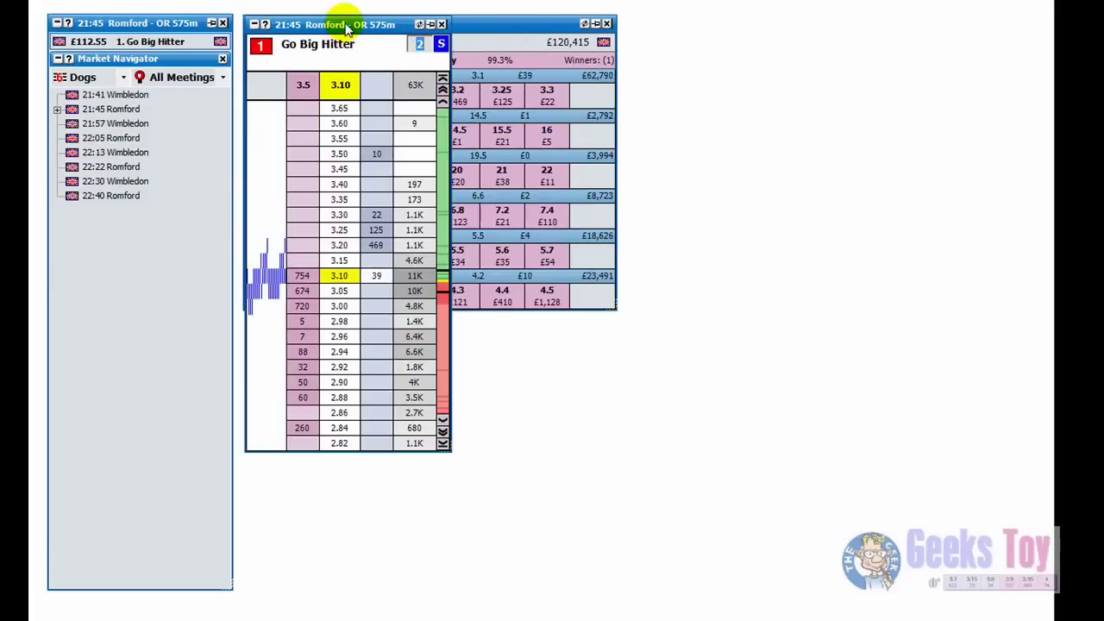
left_click_drag(344, 30, 423, 103)
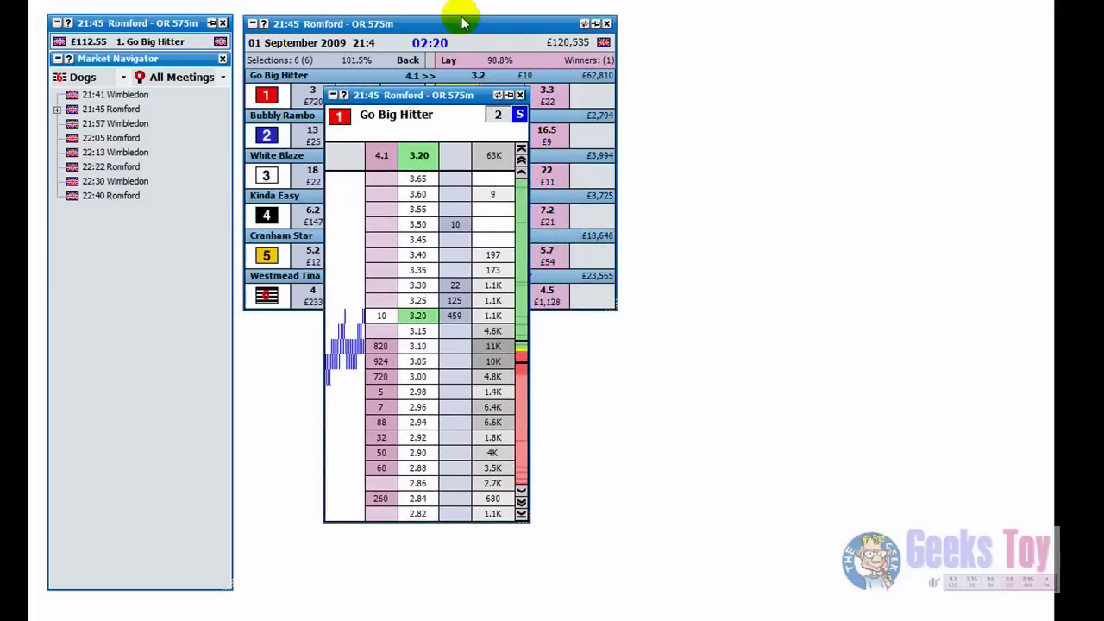
left_click_drag(451, 25, 779, 41)
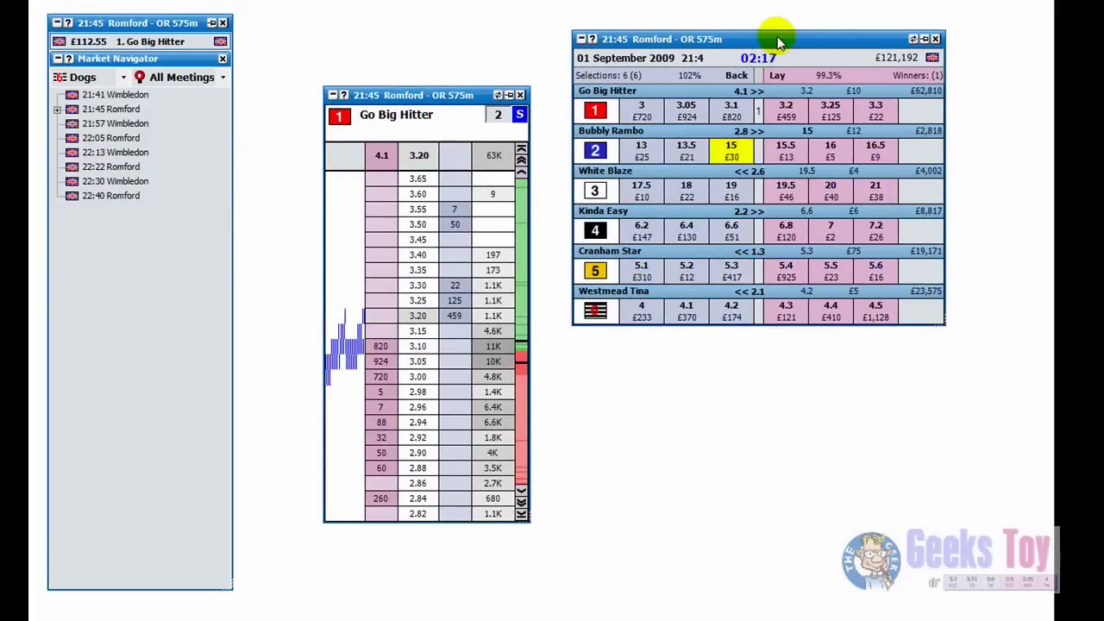
left_click_drag(448, 97, 378, 31)
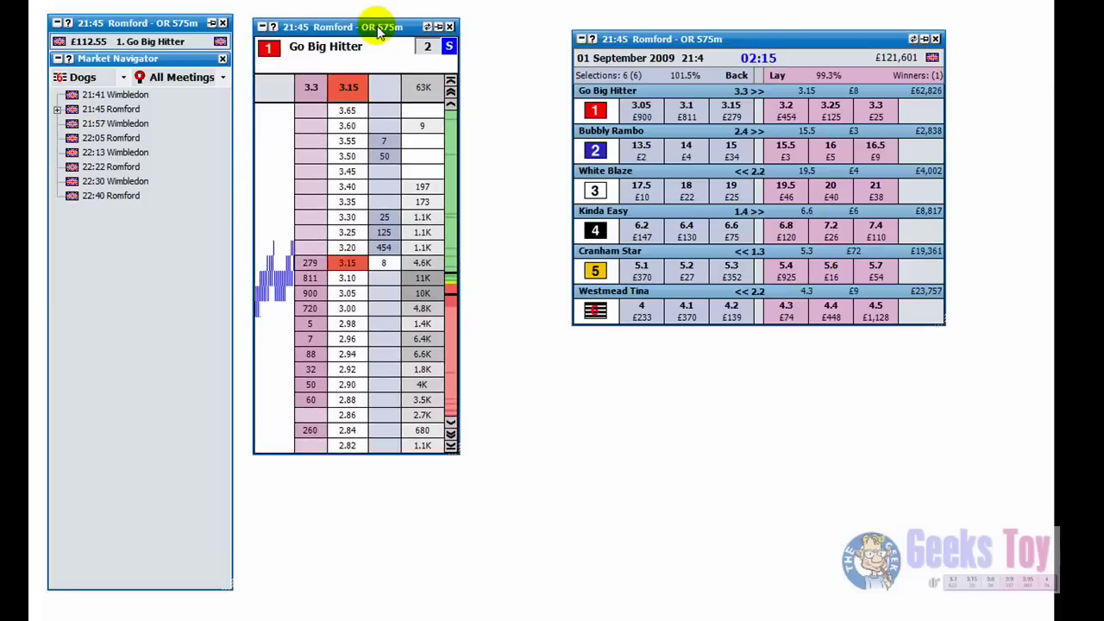
left_click_drag(695, 52, 591, 41)
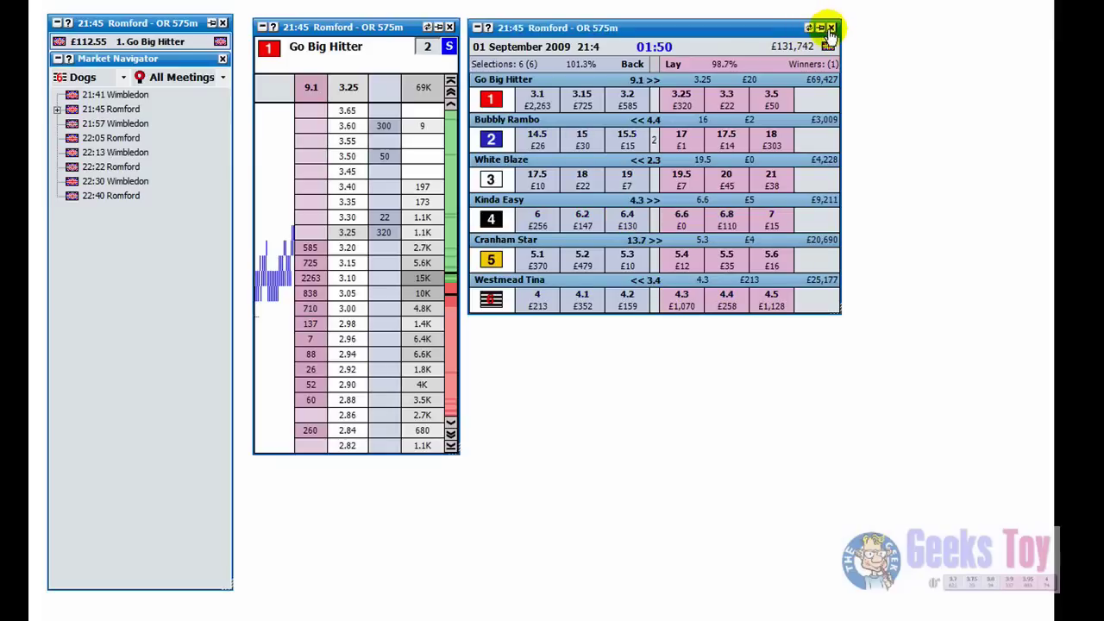
- Close the market grid, then restore it with Show Grid from the ladder's menu
left_click(832, 28)
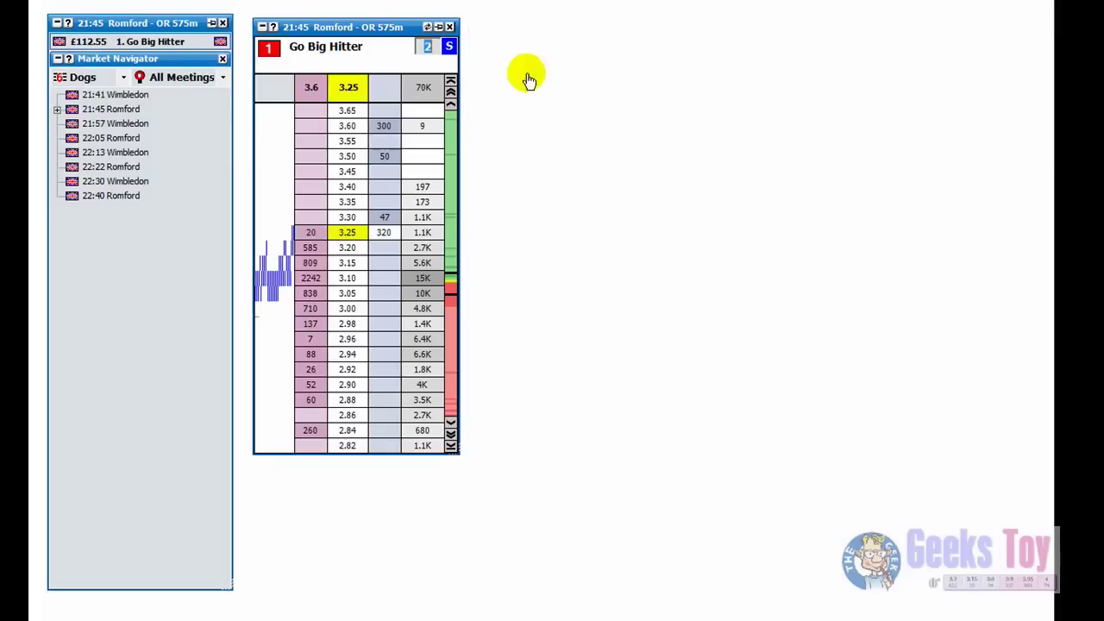
right_click(354, 30)
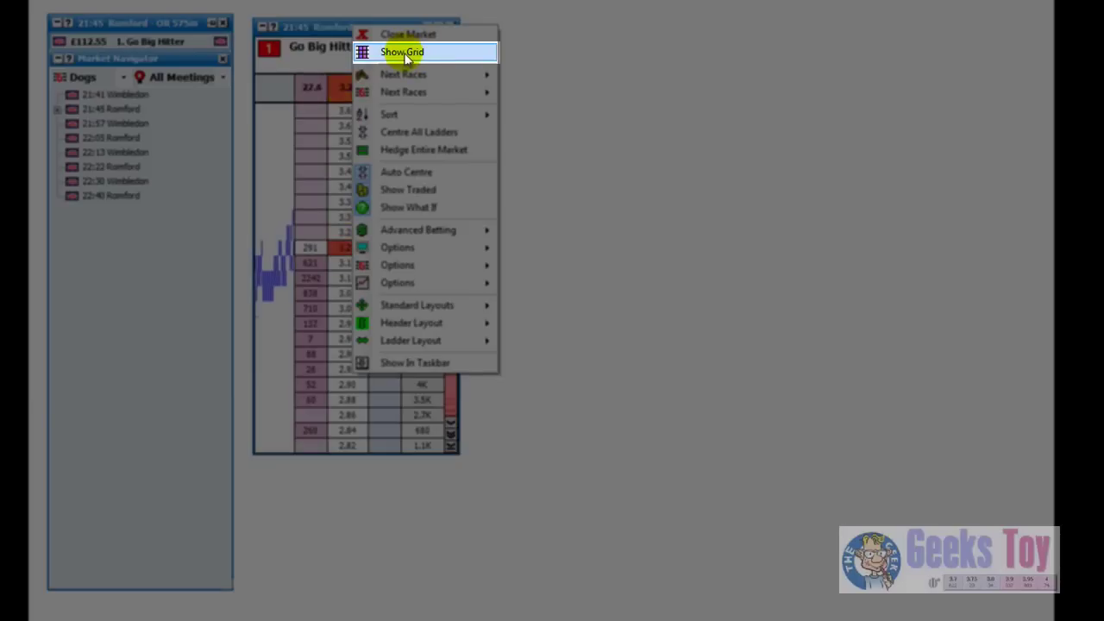
left_click(406, 57)
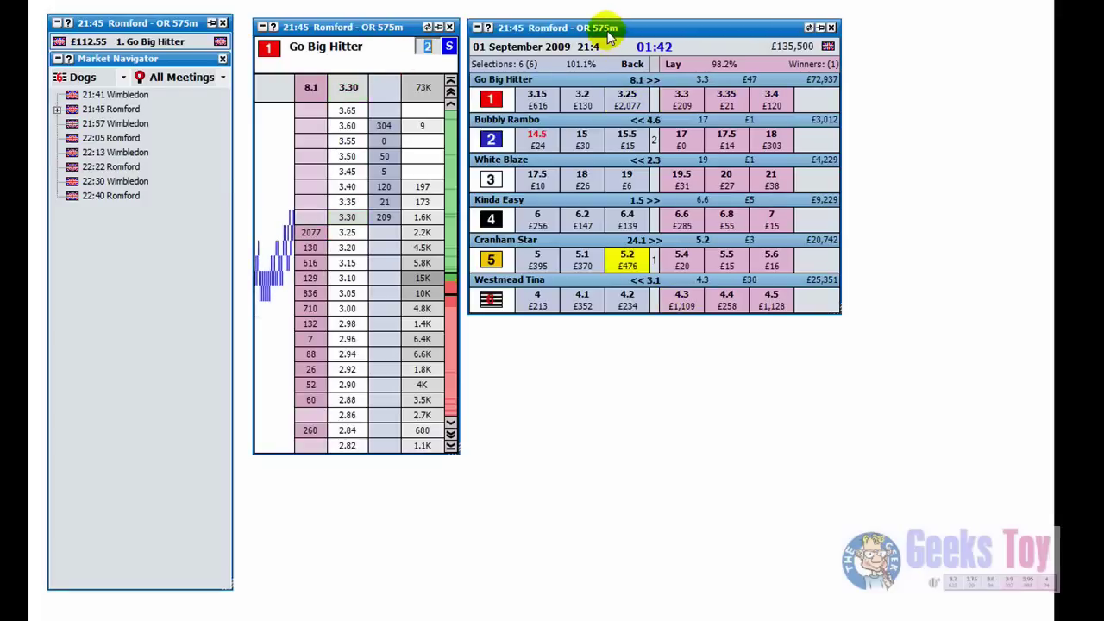
- Close the Romford market and set markets to open as a Ladder by default
right_click(609, 37)
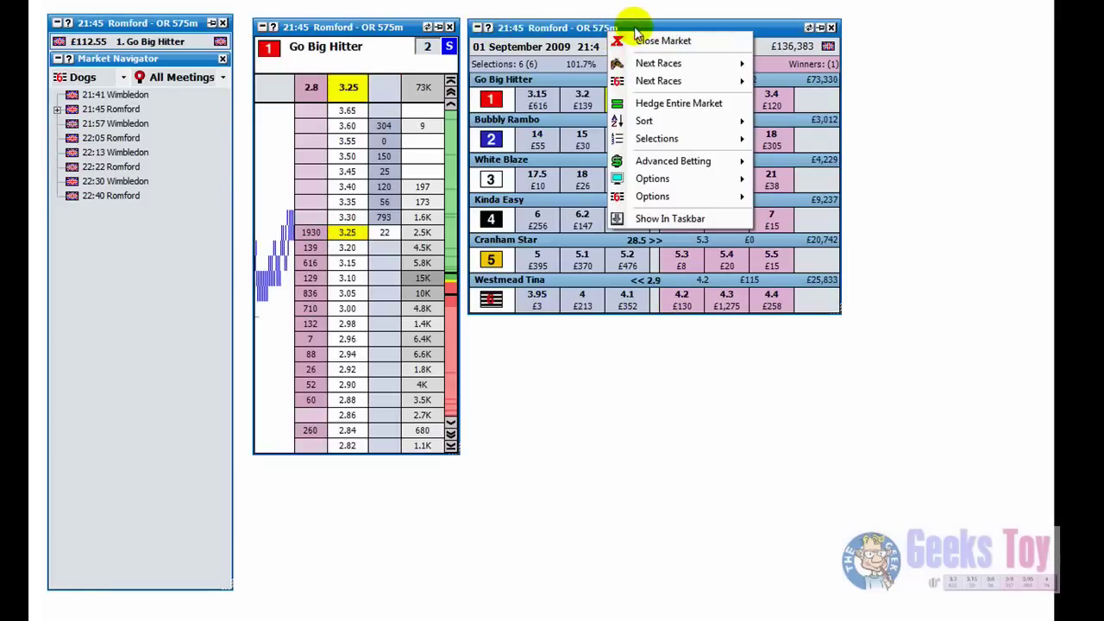
left_click(634, 41)
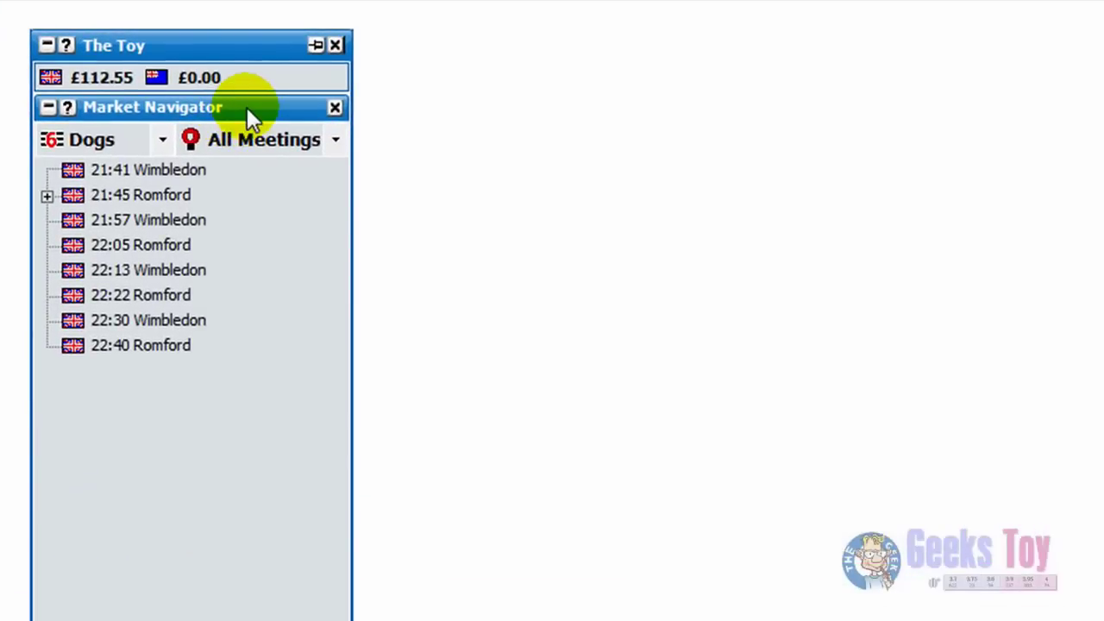
right_click(247, 108)
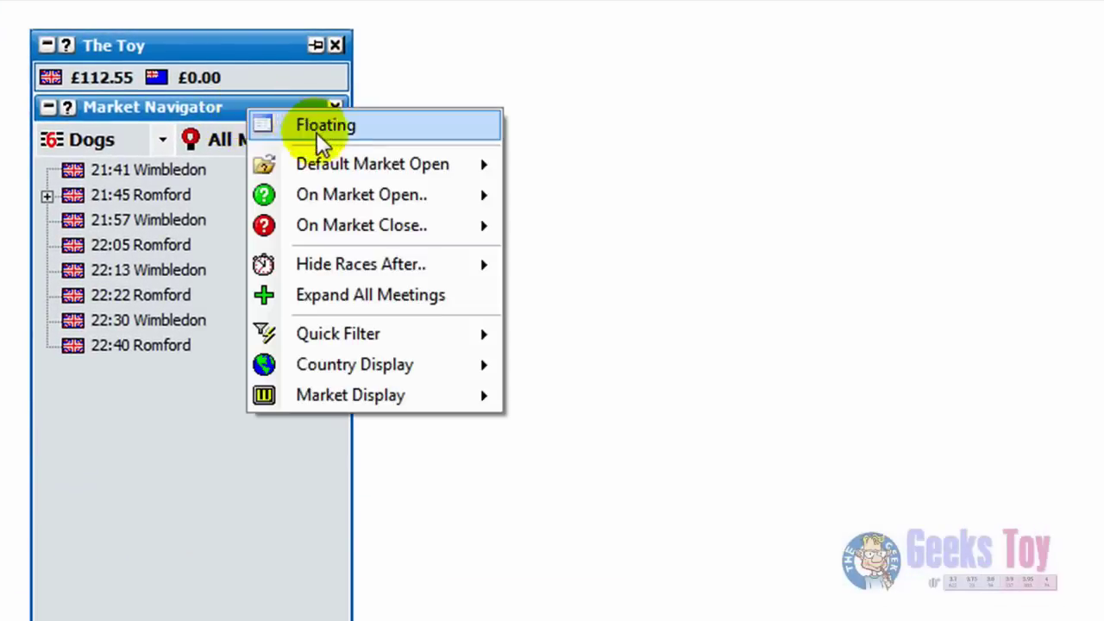
mouse_move(328, 162)
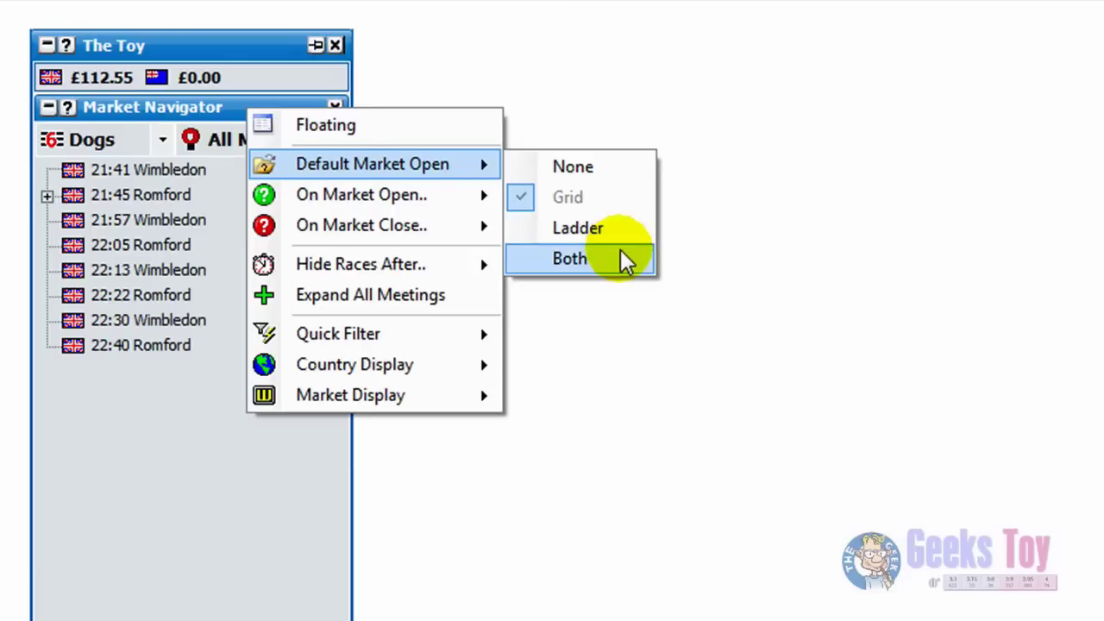
left_click(620, 229)
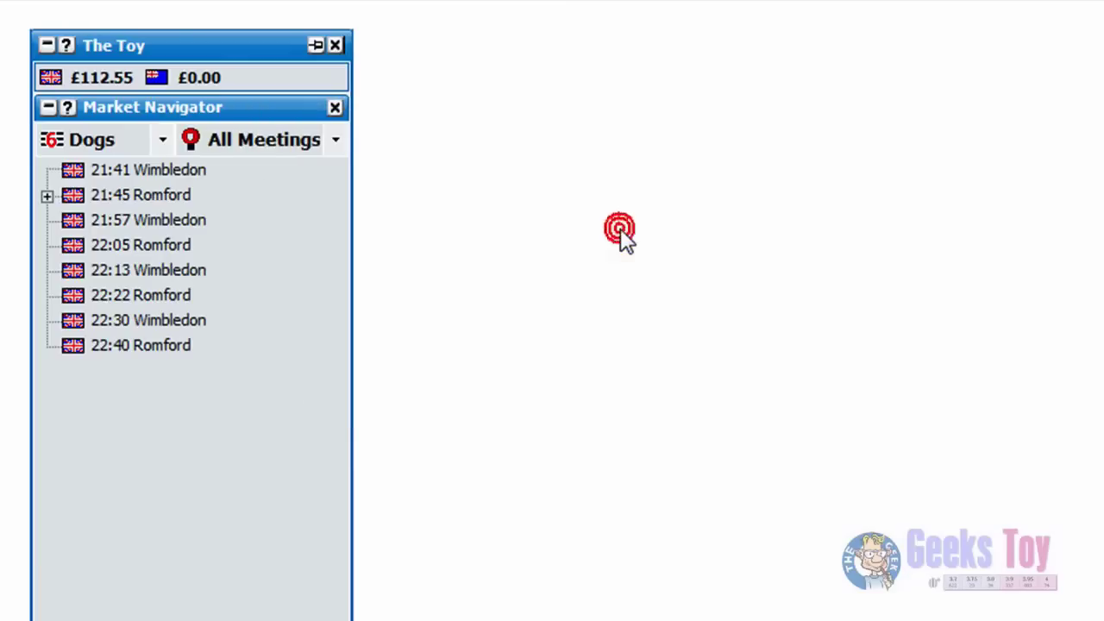
- Open the 21:45 Romford Winner market and pick a stake of 2
left_click(47, 193)
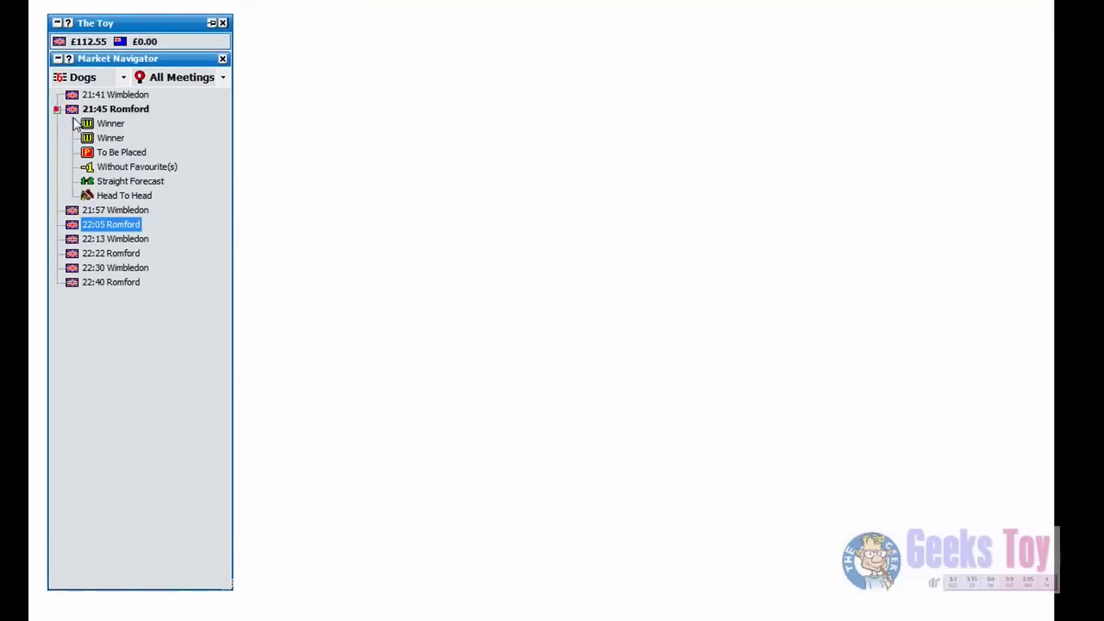
left_click(111, 212)
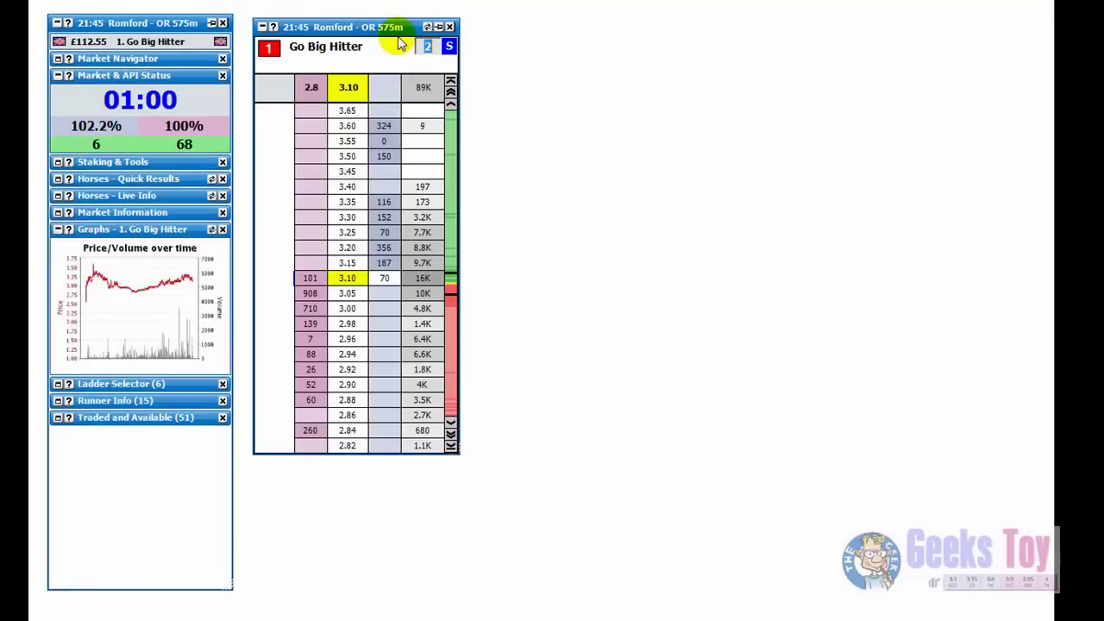
left_click(424, 43)
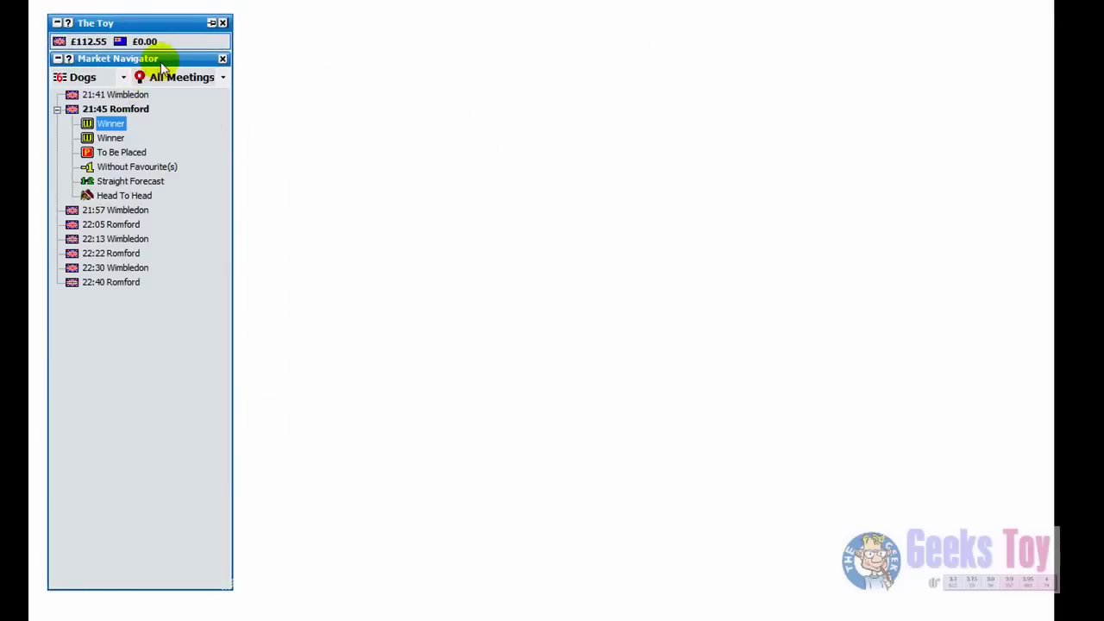
- Change the navigator's Default Market Open setting to Both
right_click(161, 61)
mouse_move(247, 94)
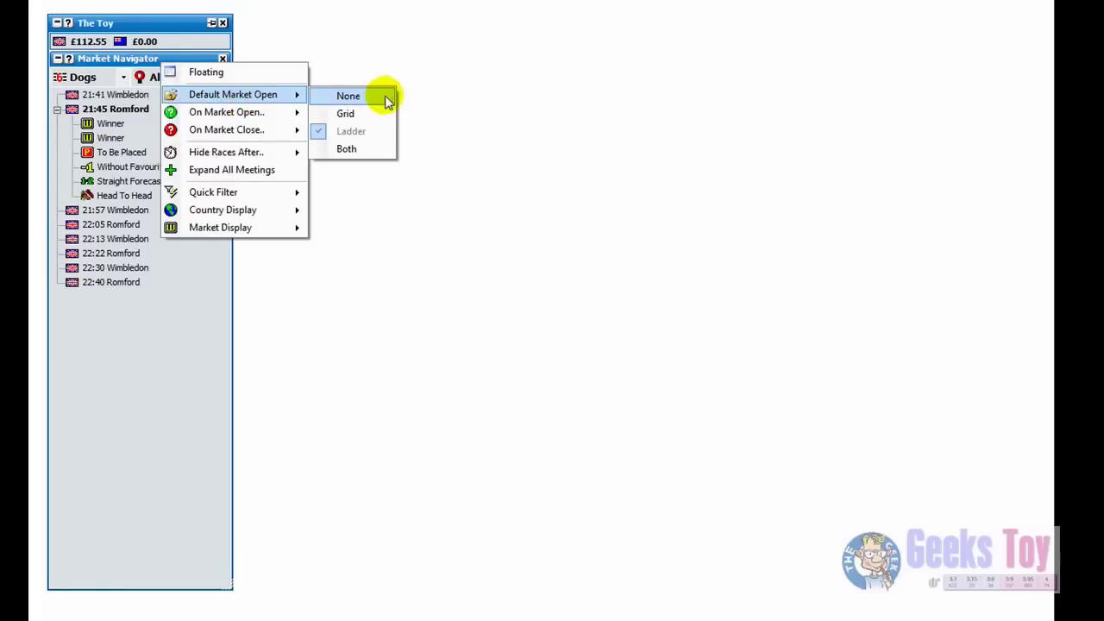
left_click(346, 149)
left_click(129, 126)
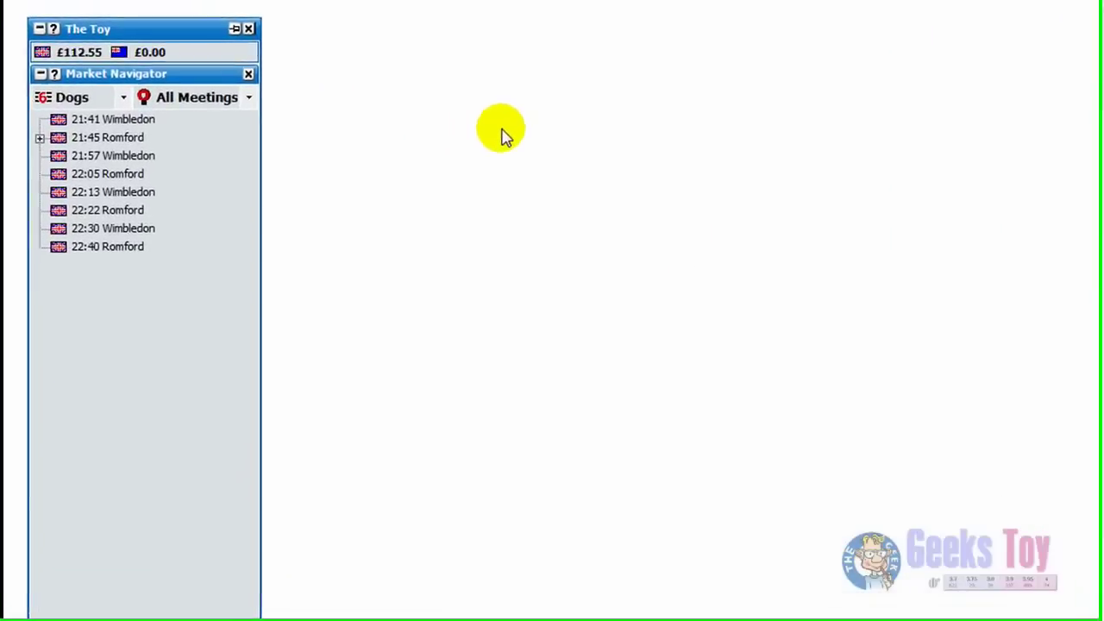
- Show Tennis Matches filtered to On Now and open Serra v Tipsarevic's Match Odds market
left_click(124, 98)
left_click(119, 218)
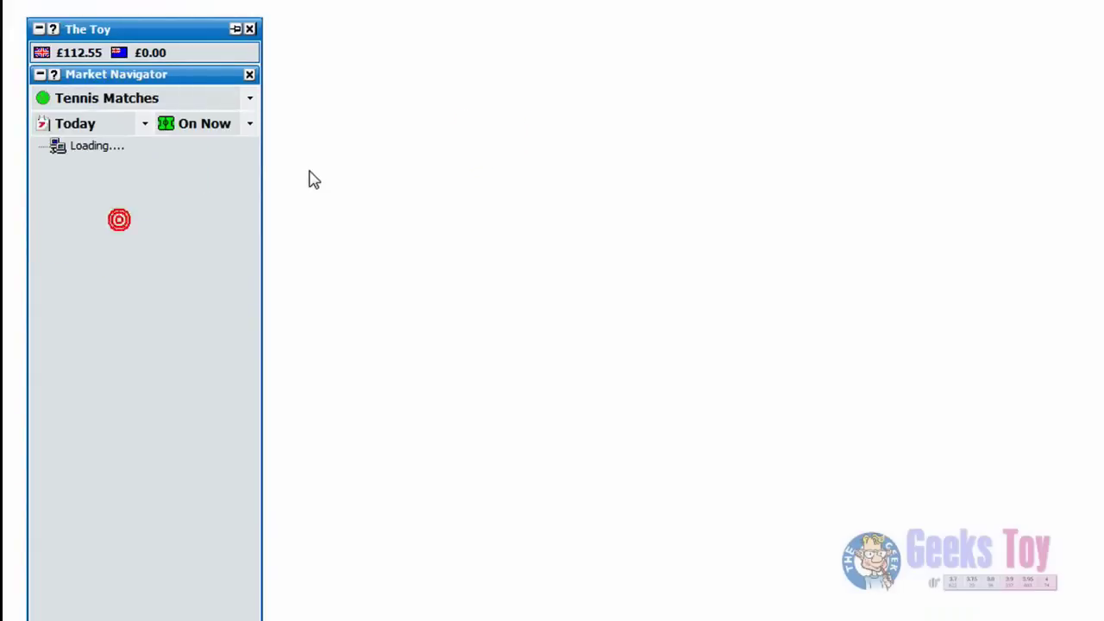
left_click(249, 125)
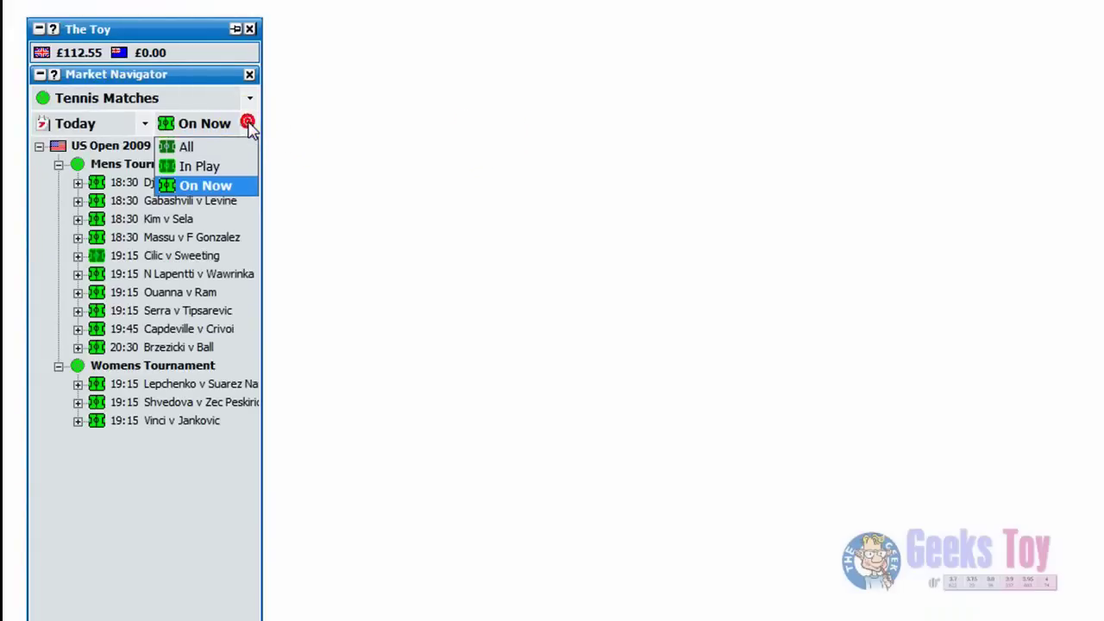
left_click(211, 146)
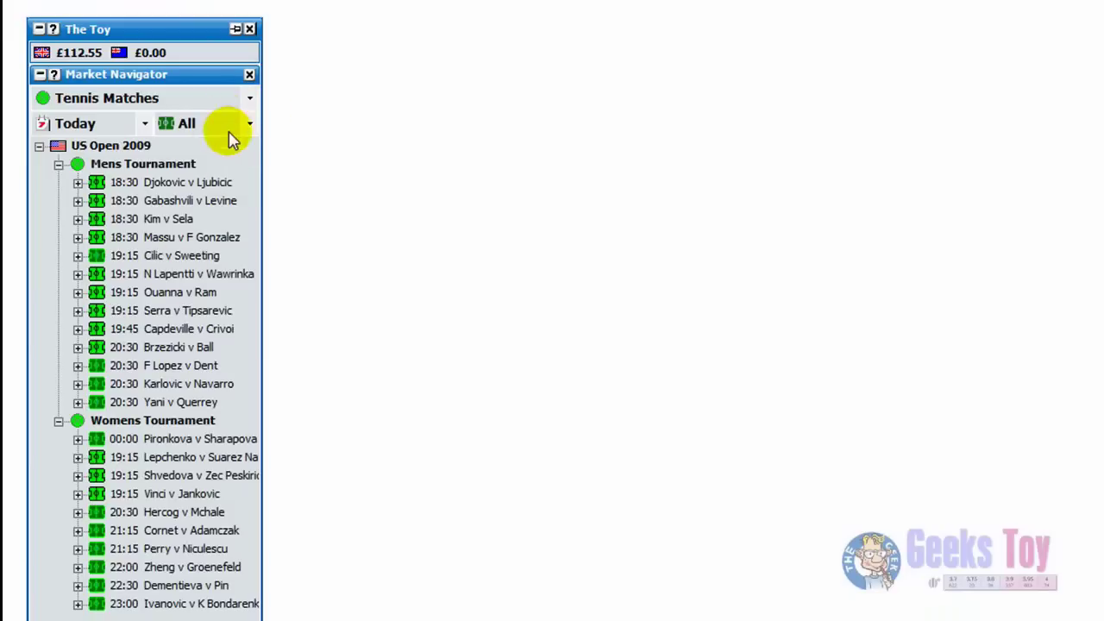
left_click(250, 123)
left_click(241, 189)
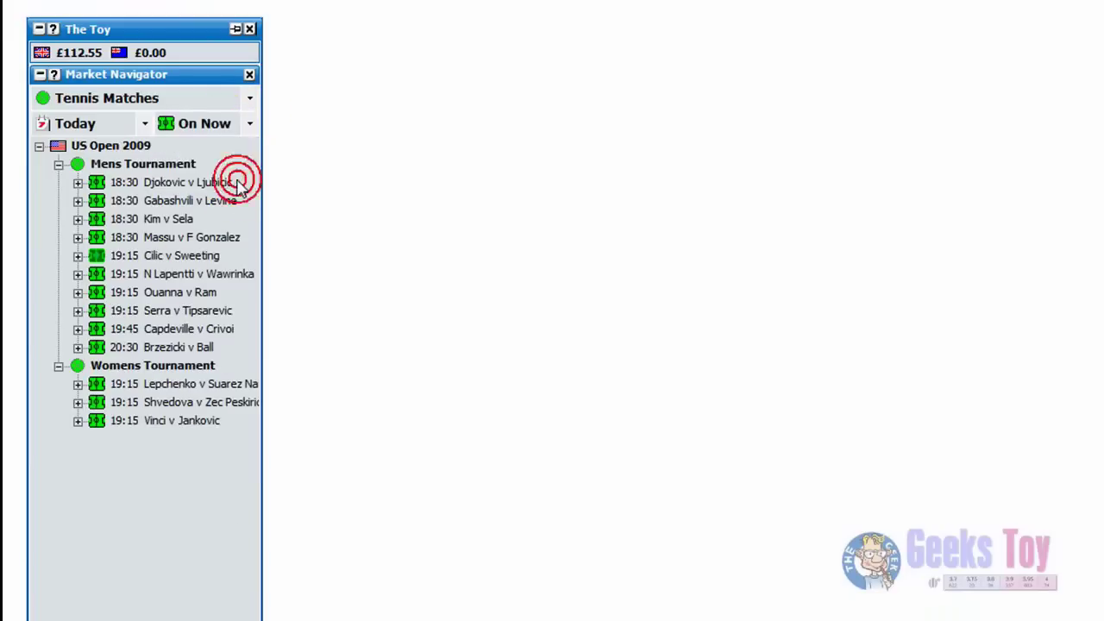
left_click(77, 311)
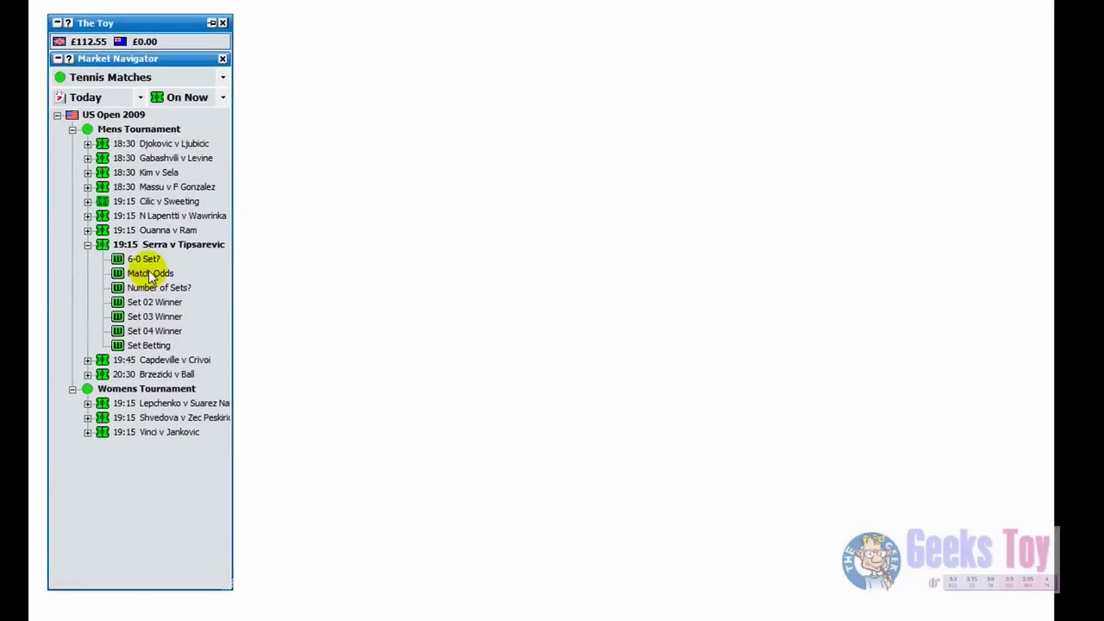
left_click(153, 346)
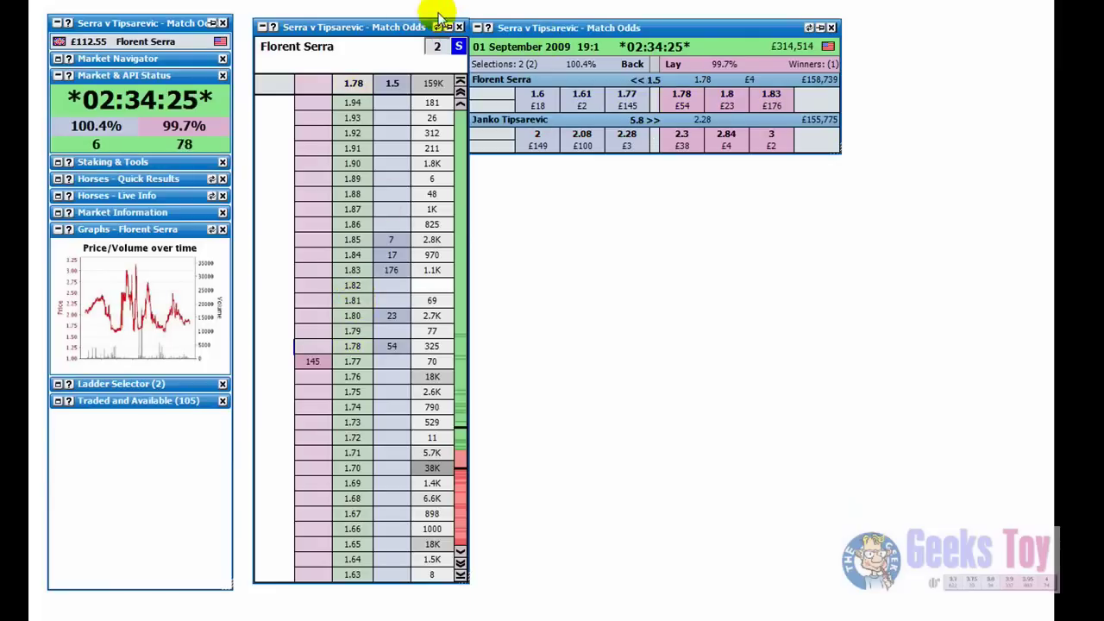
- Nudge the Match Odds grid window right and close it, leaving Florent Serra's ladder
left_click_drag(573, 26, 587, 26)
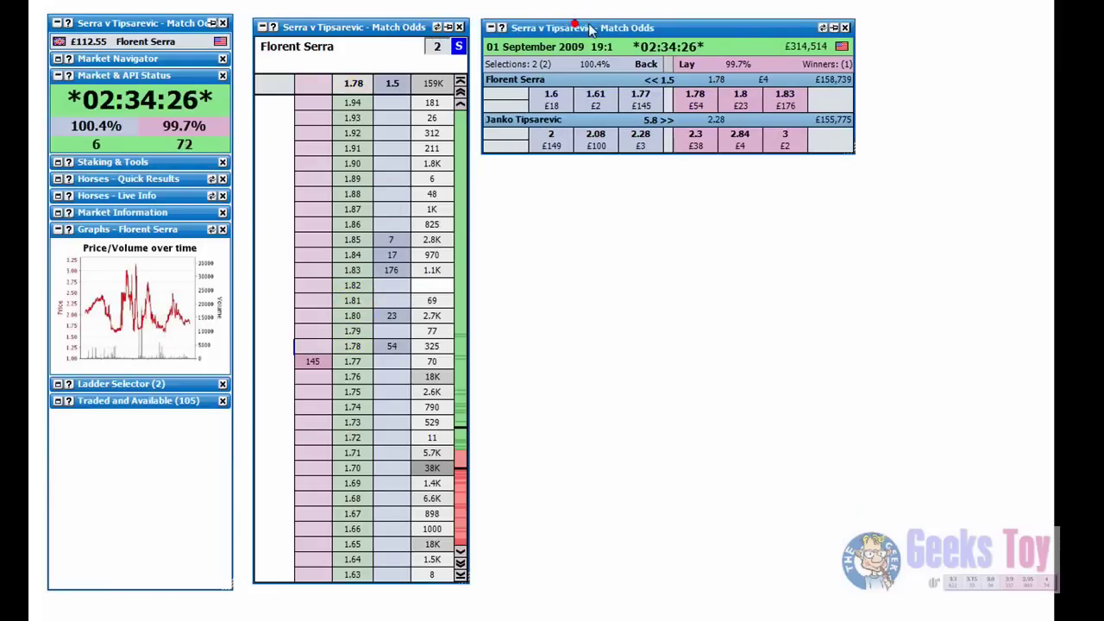
left_click(845, 28)
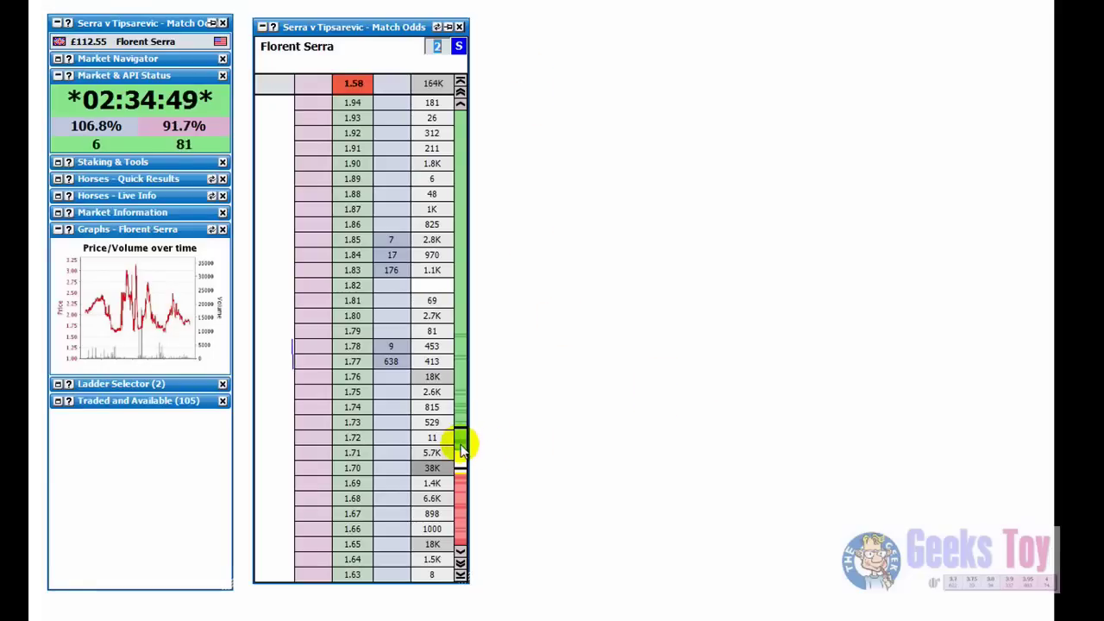
scroll(463, 444, "up", 5)
scroll(463, 453, "down", 6)
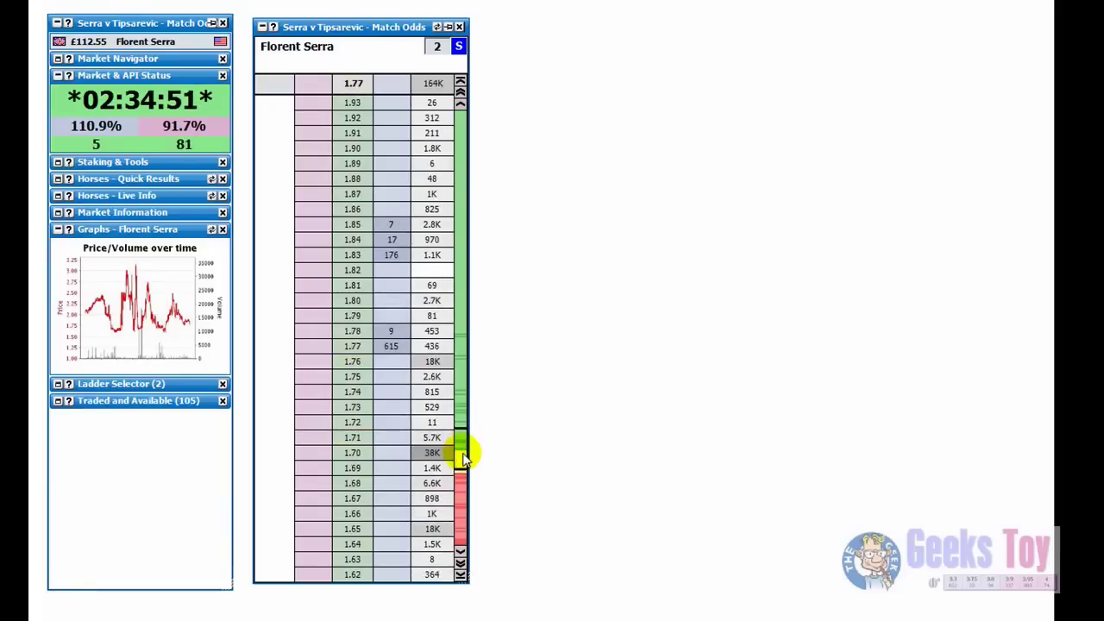
scroll(464, 457, "down", 1)
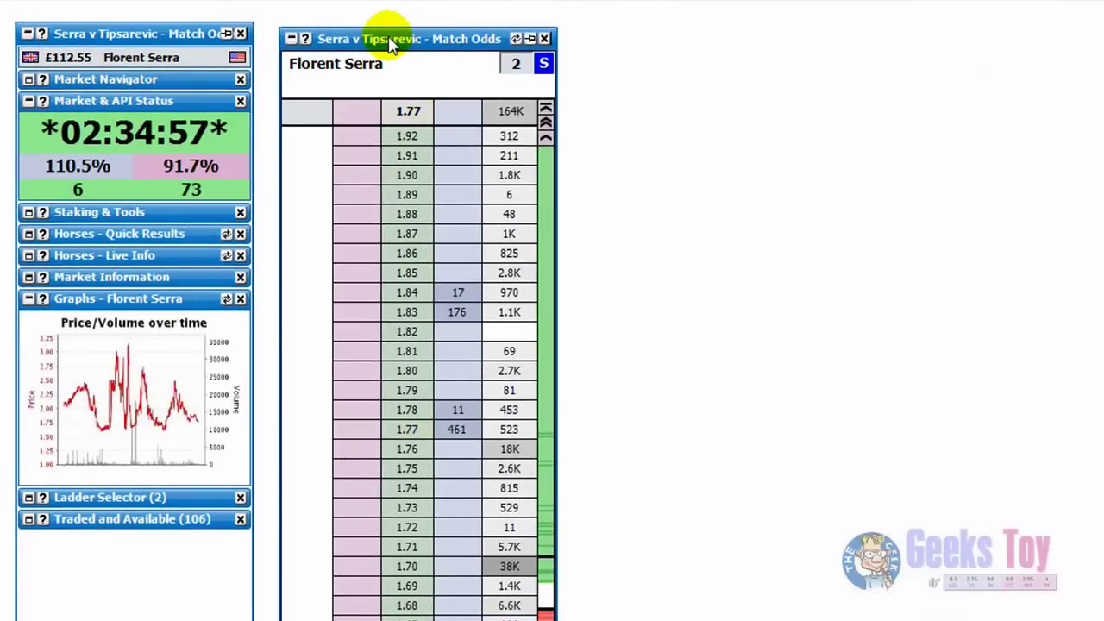
right_click(390, 43)
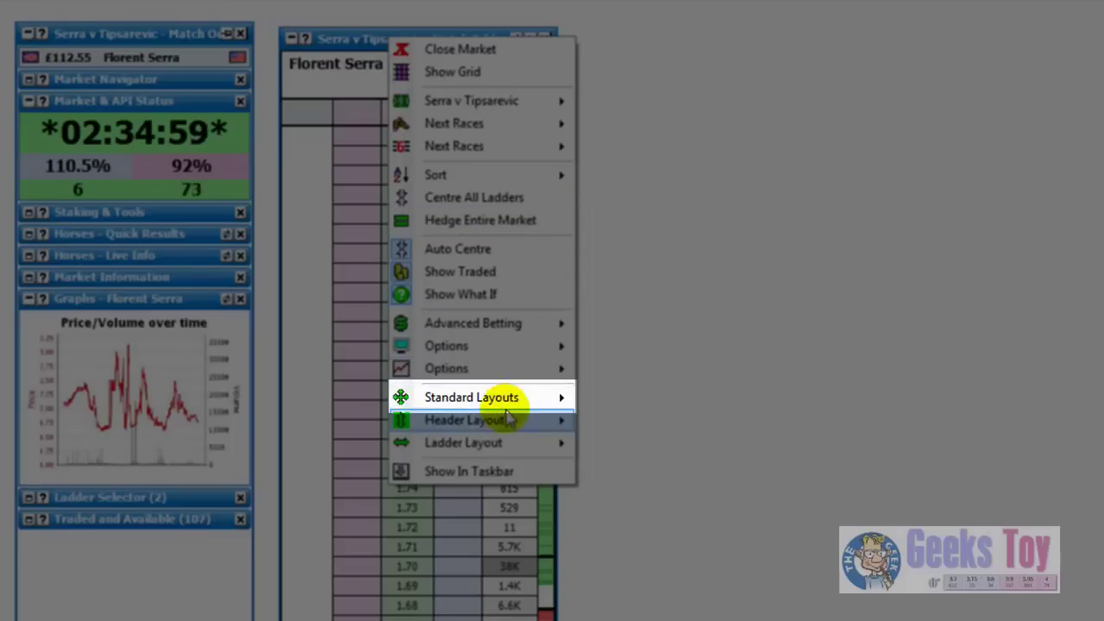
mouse_move(518, 403)
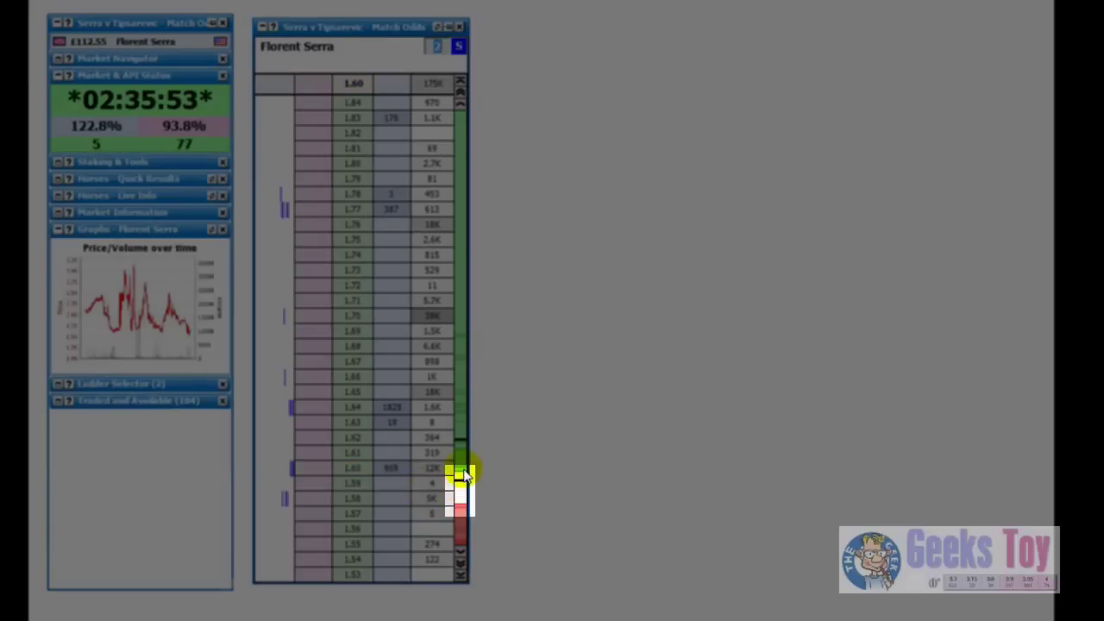
- Drag near the lower part of Florent Serra's ladder window
left_click_drag(464, 474, 461, 498)
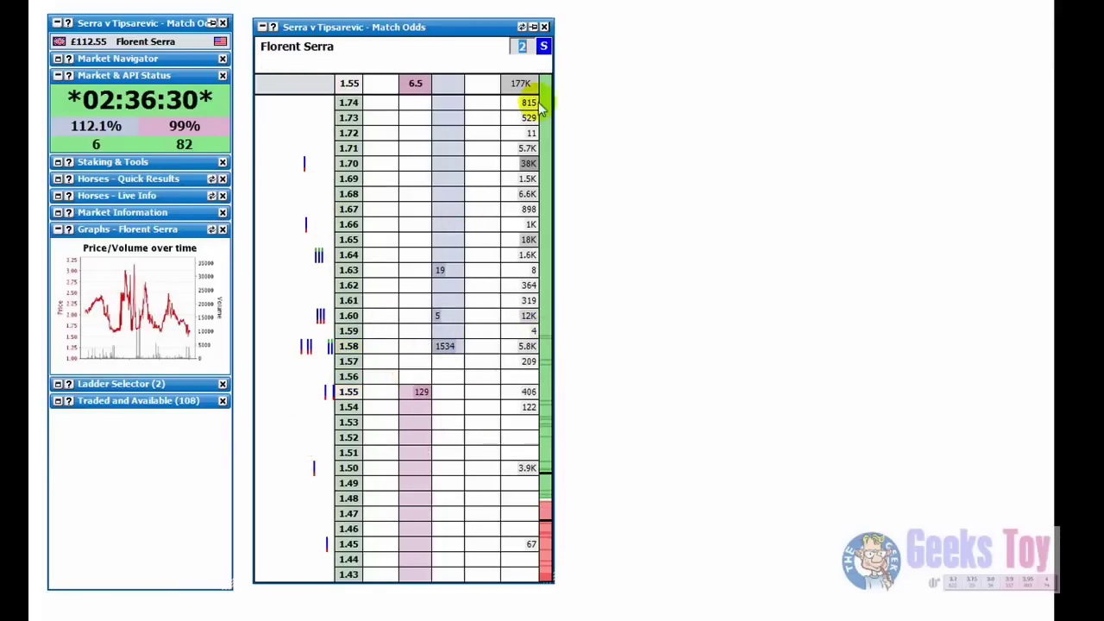
- Apply the BetRaider standard layout to Florent Serra's ladder
right_click(453, 29)
mouse_move(558, 307)
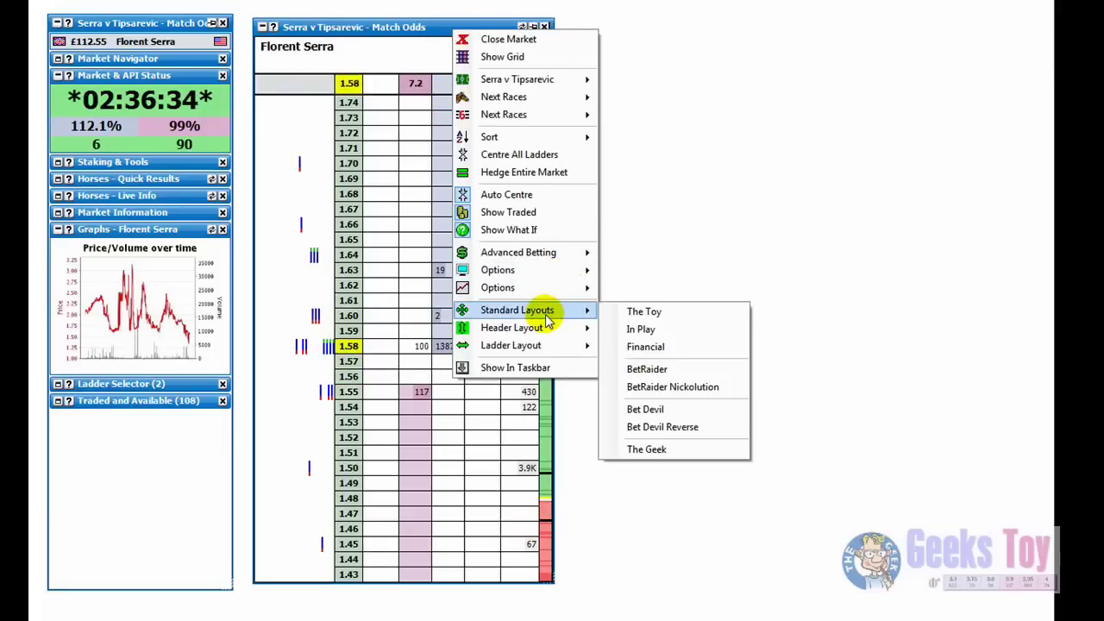
left_click(653, 369)
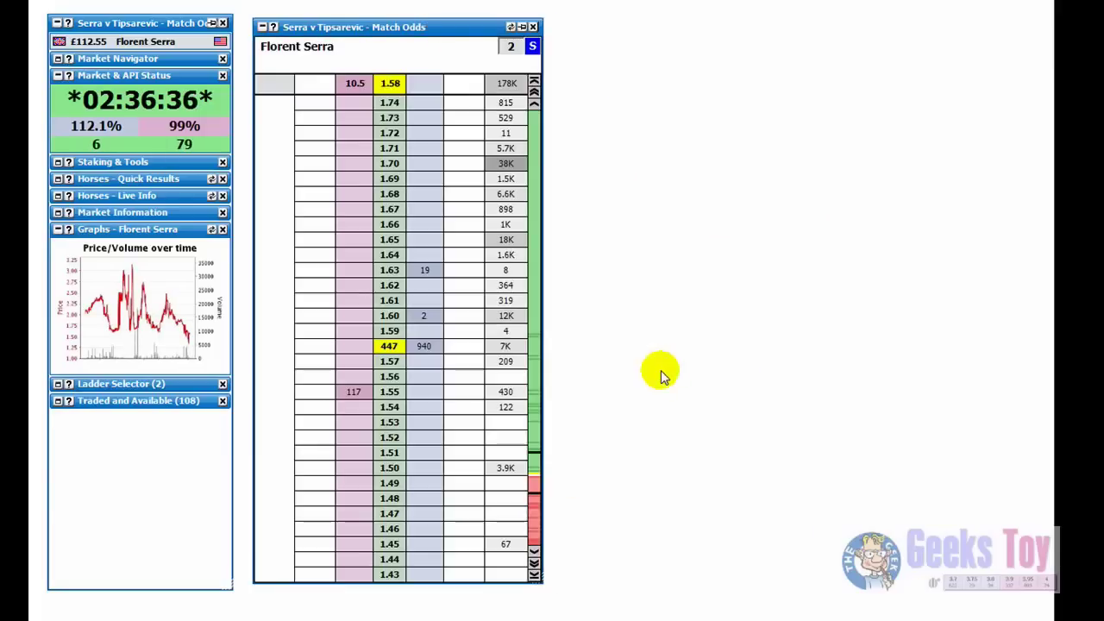
right_click(405, 26)
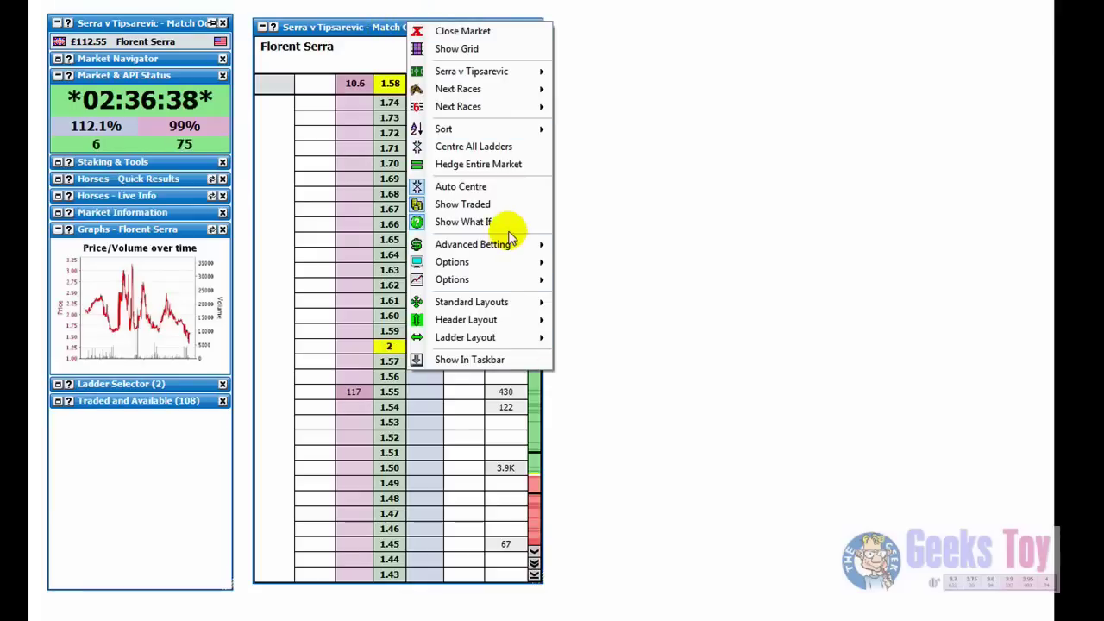
mouse_move(505, 310)
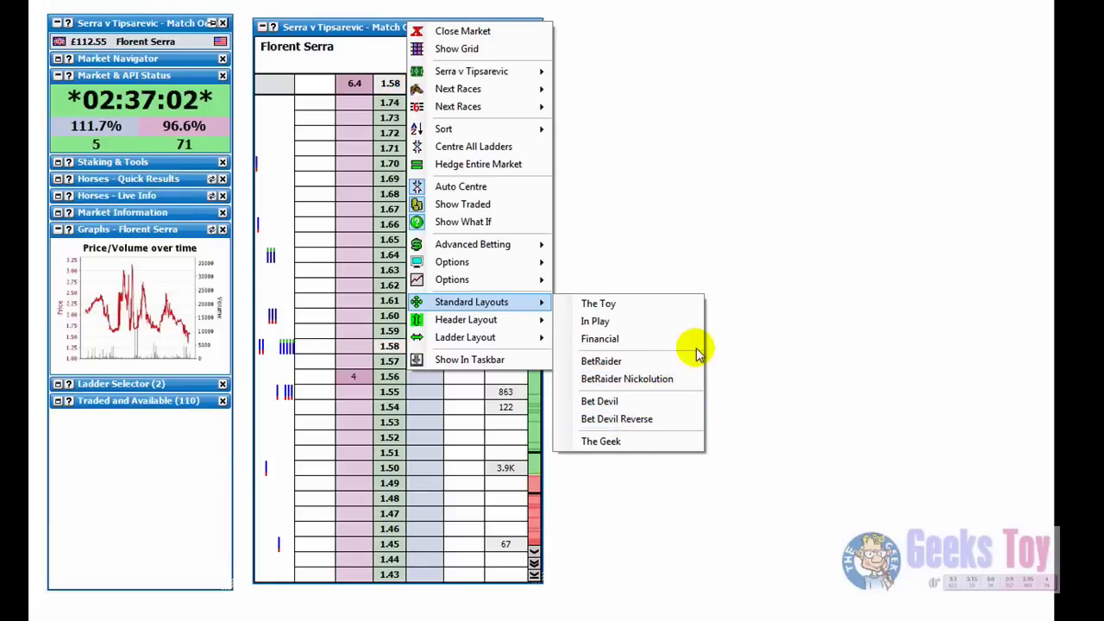
- Reapply BetRaider, then place a £2 back on Florent Serra at 1.67 and cancel it
left_click(661, 361)
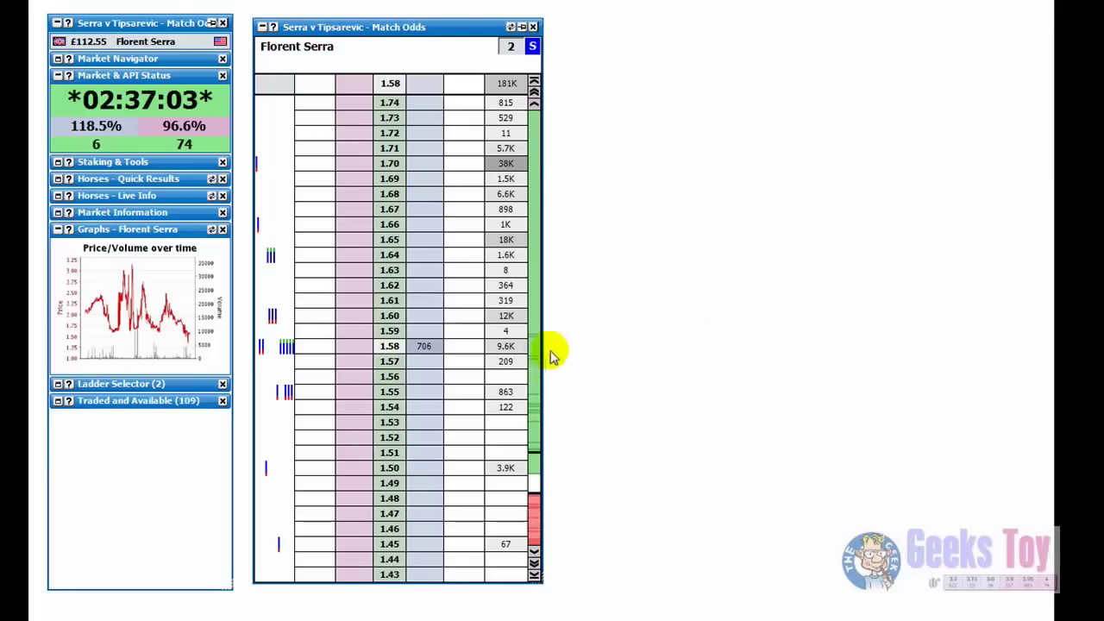
scroll(538, 481, "down", 3)
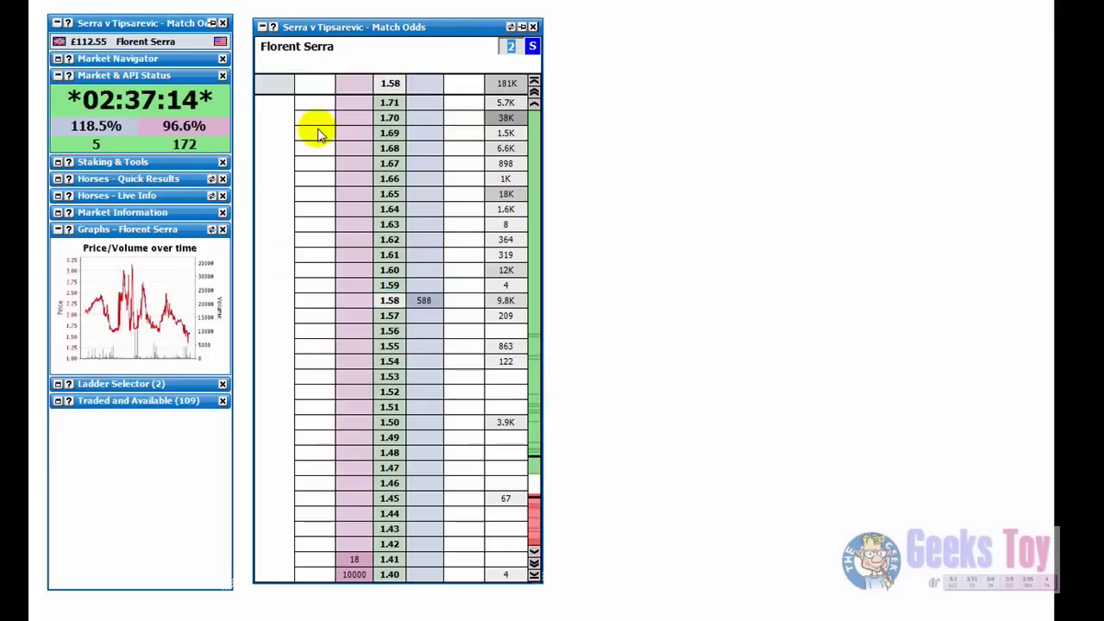
left_click(425, 169)
left_click(448, 173)
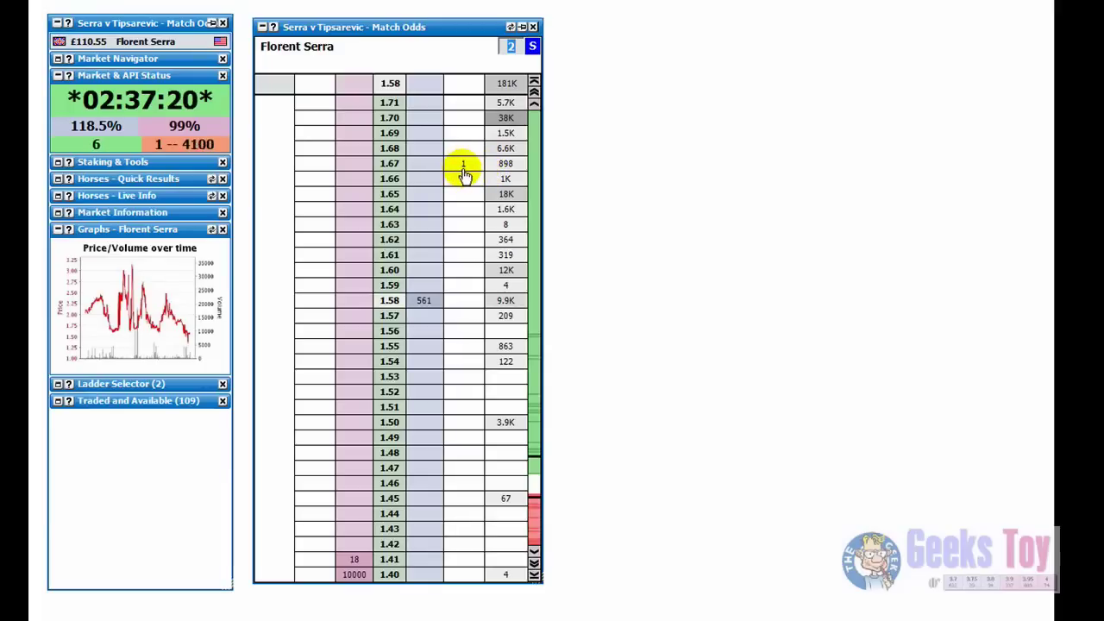
left_click(464, 170)
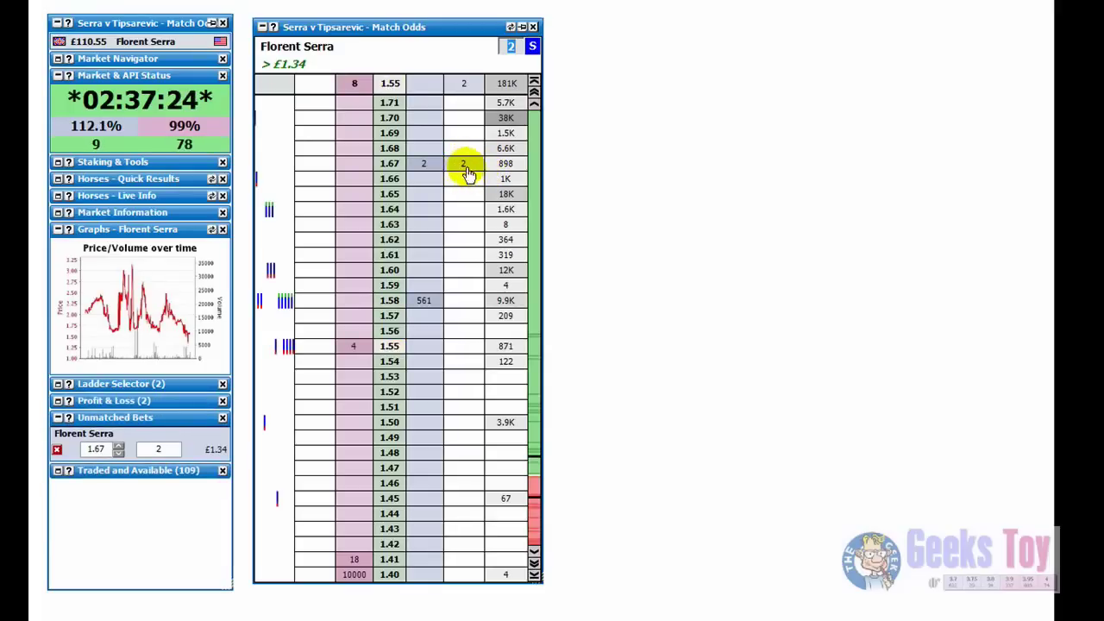
left_click(463, 167)
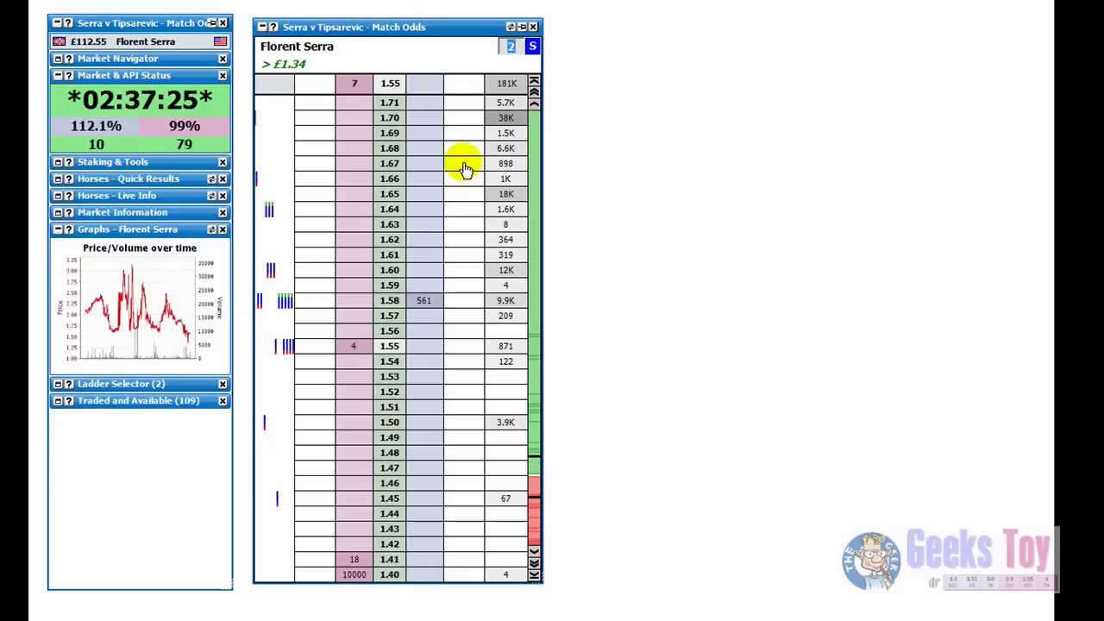
- Place a £2 lay on Florent Serra at 1.42 and cancel the unmatched bet
left_click(350, 549)
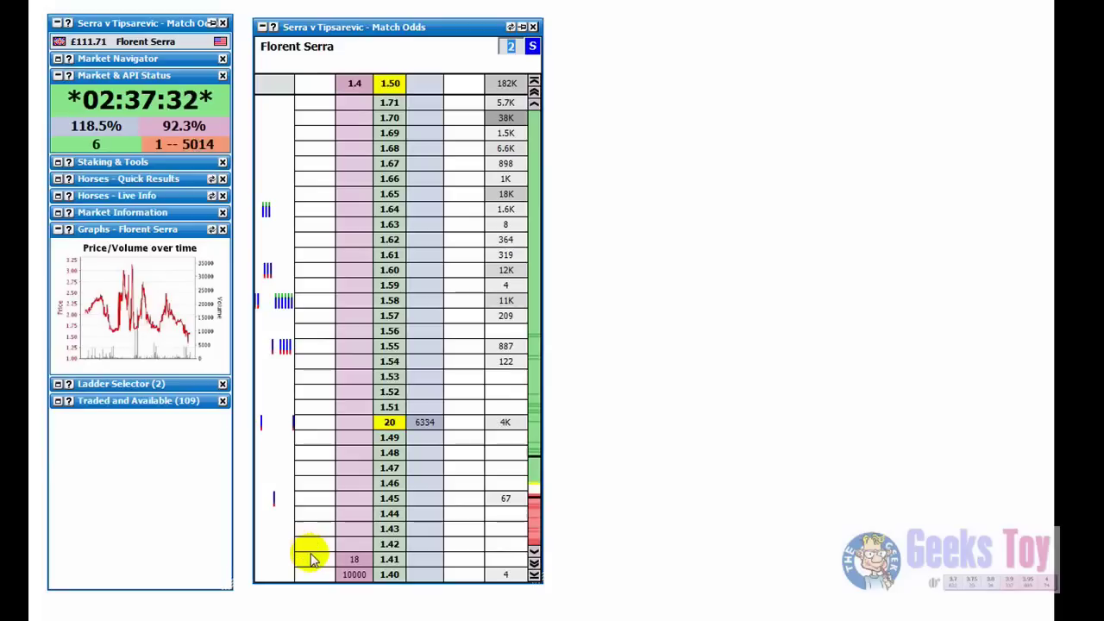
left_click(352, 549)
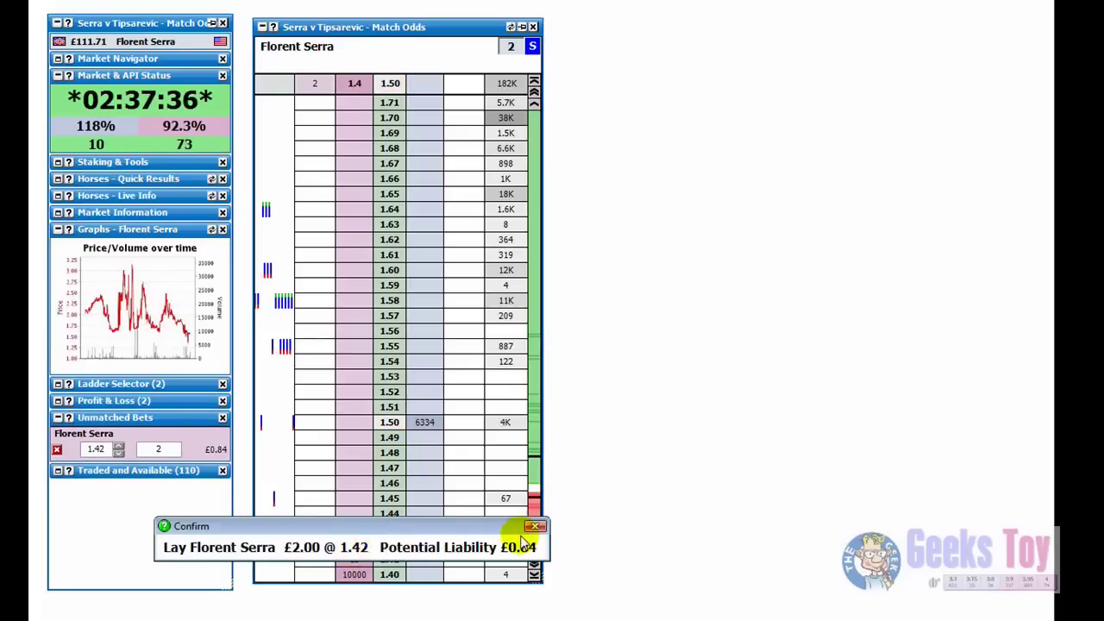
left_click(310, 548)
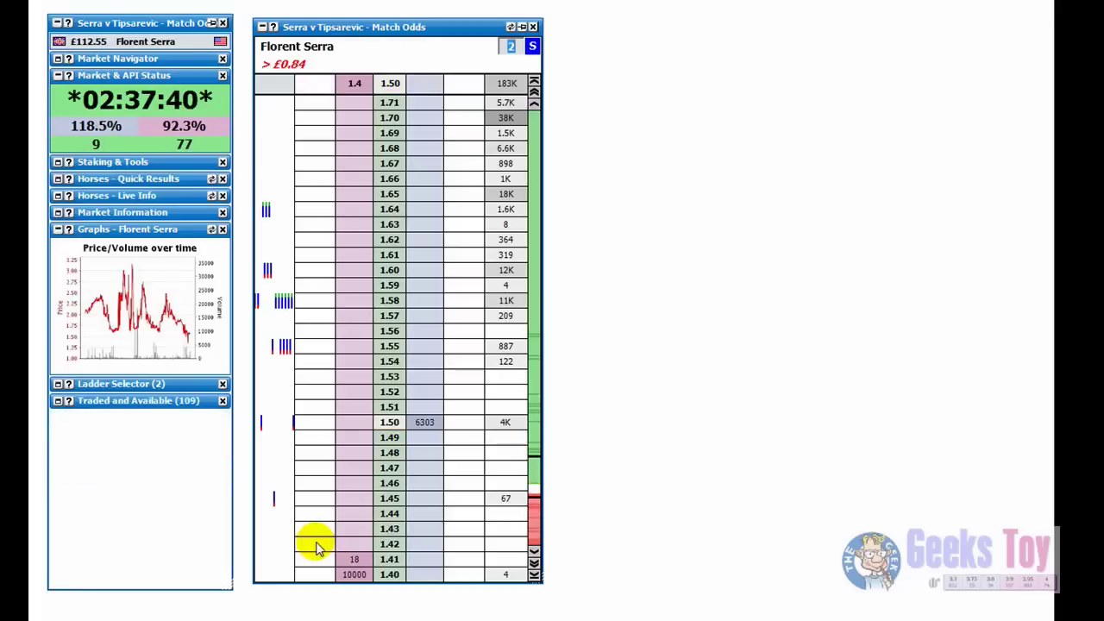
- Apply the BetRaider Nickolution standard layout to the Florent Serra ladder and back £2 at 1.48
right_click(444, 26)
mouse_move(580, 304)
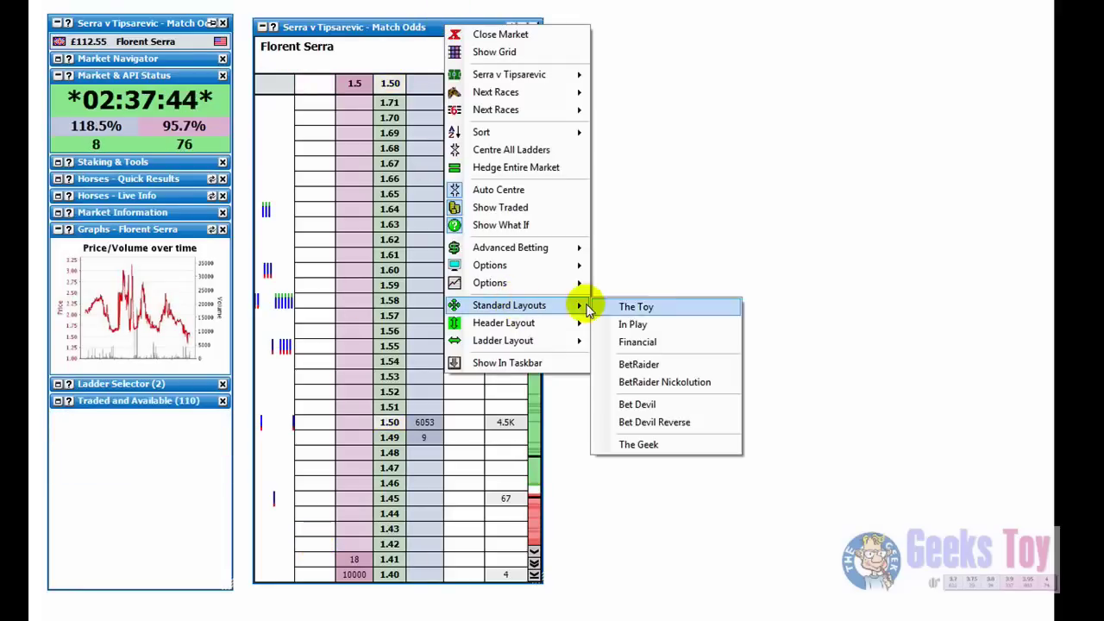
left_click(643, 384)
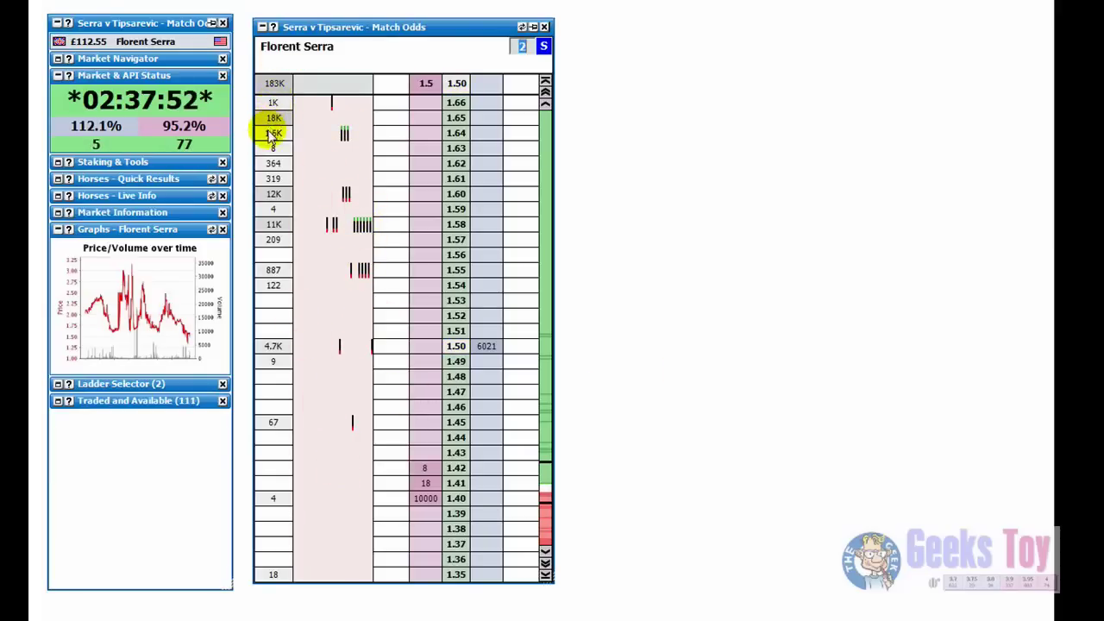
left_click(485, 379)
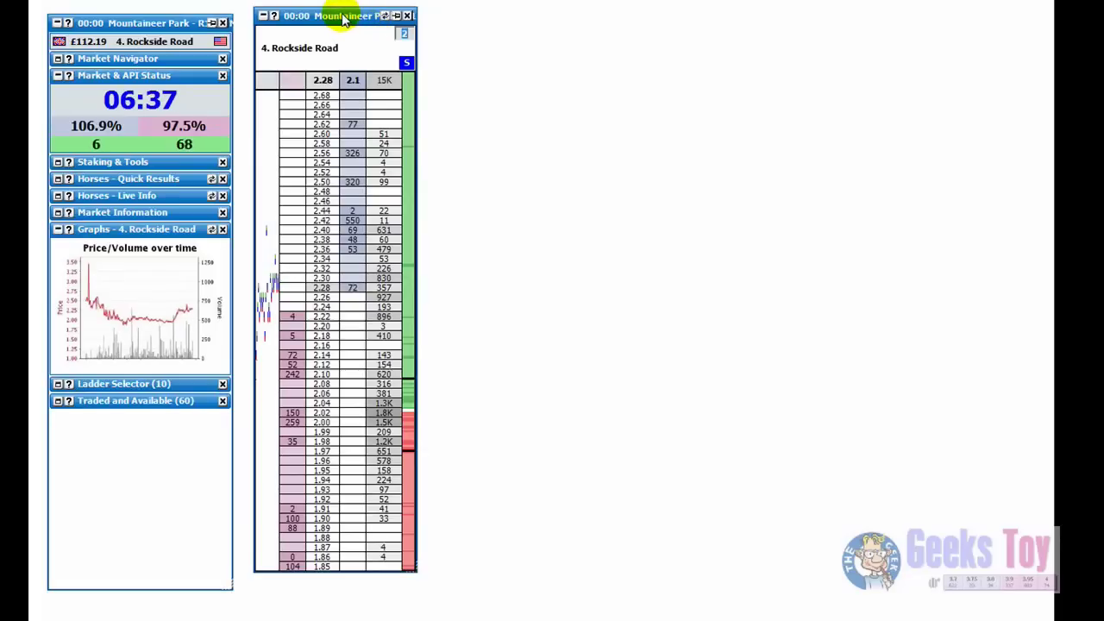
- Switch the 4. Rockside Road ladder to the In Play standard layout
right_click(343, 19)
mouse_move(436, 284)
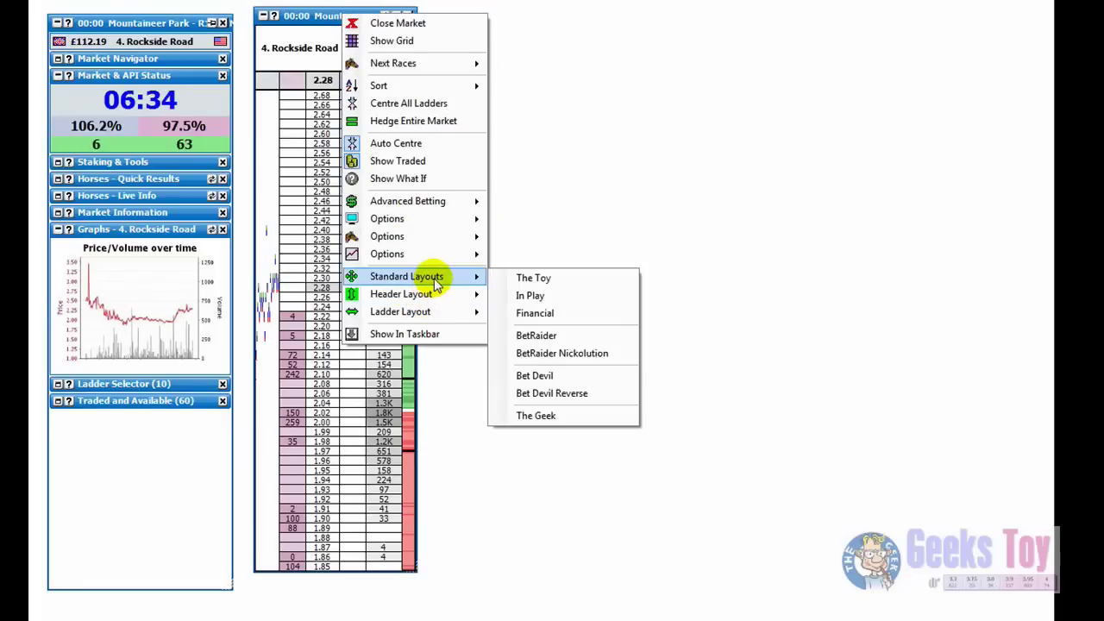
left_click(530, 295)
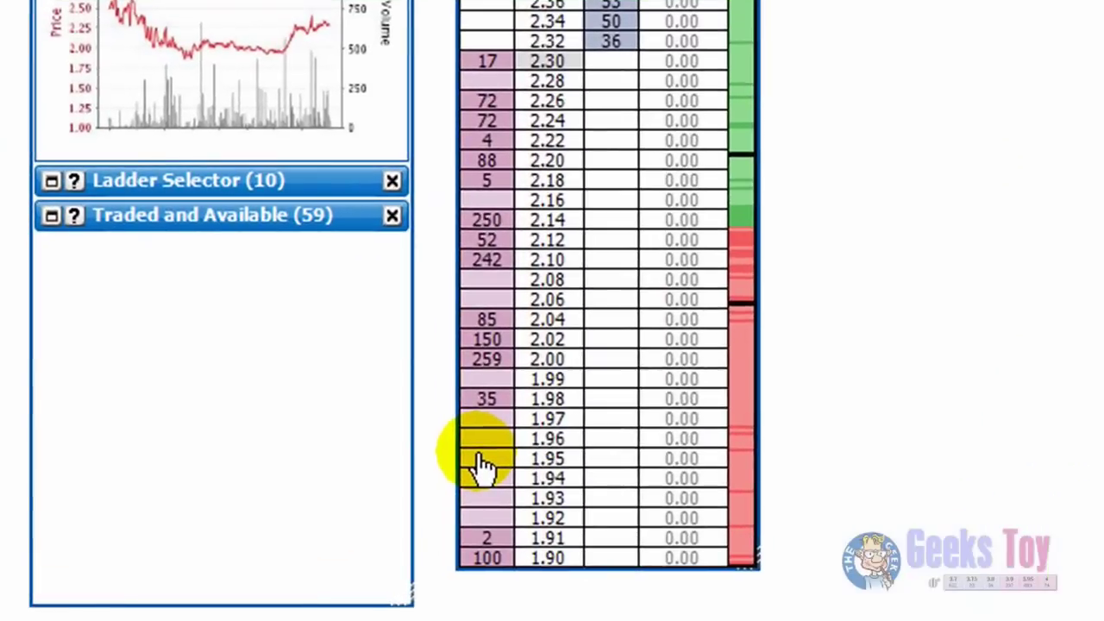
- Lay 4. Rockside Road £2 at 1.95, back it at 2.54, then cancel the unmatched 1.95 lay
left_click(385, 484)
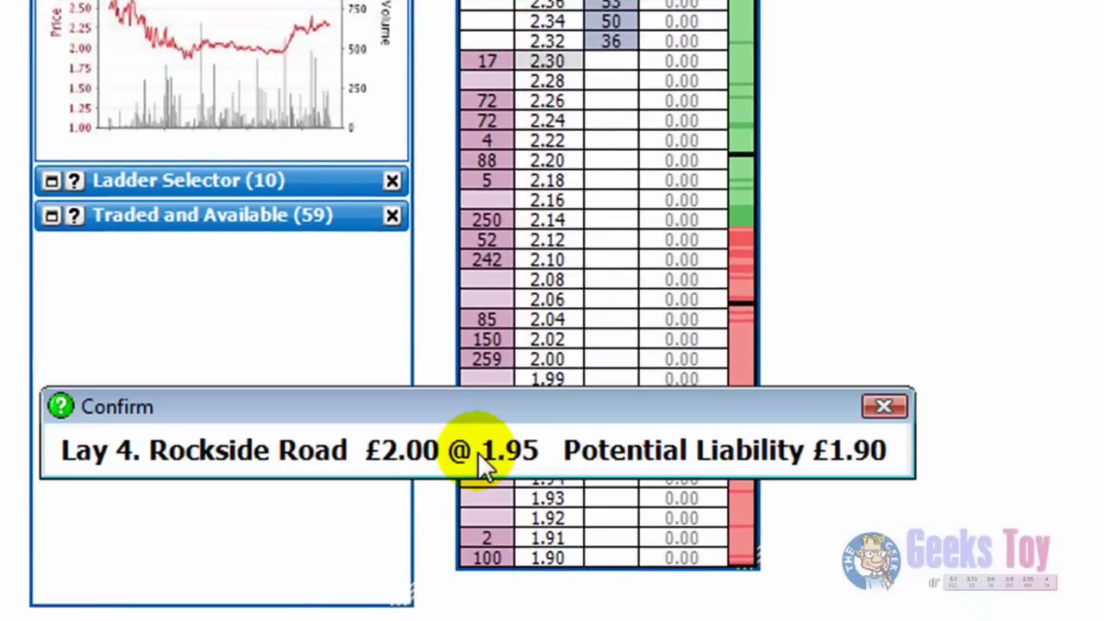
left_click(385, 484)
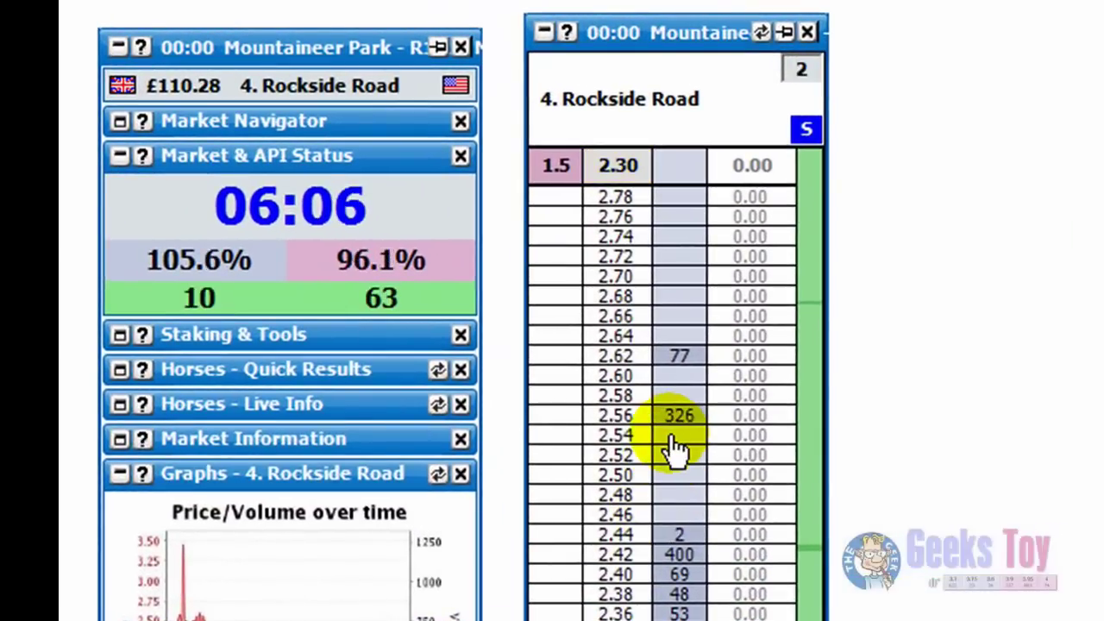
left_click(673, 436)
left_click(672, 435)
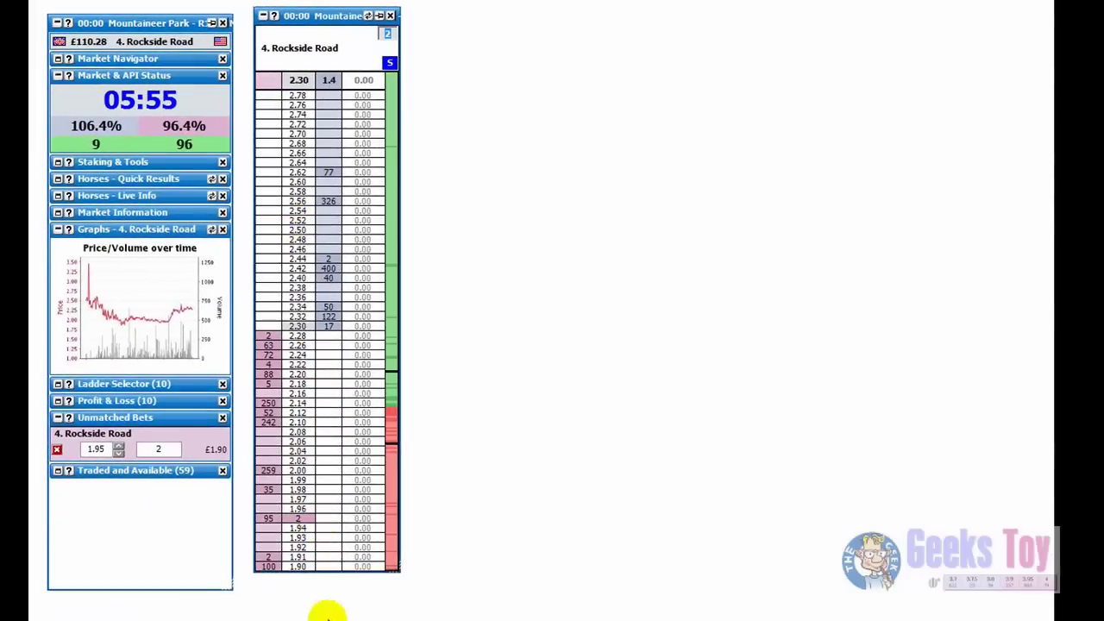
left_click(297, 520)
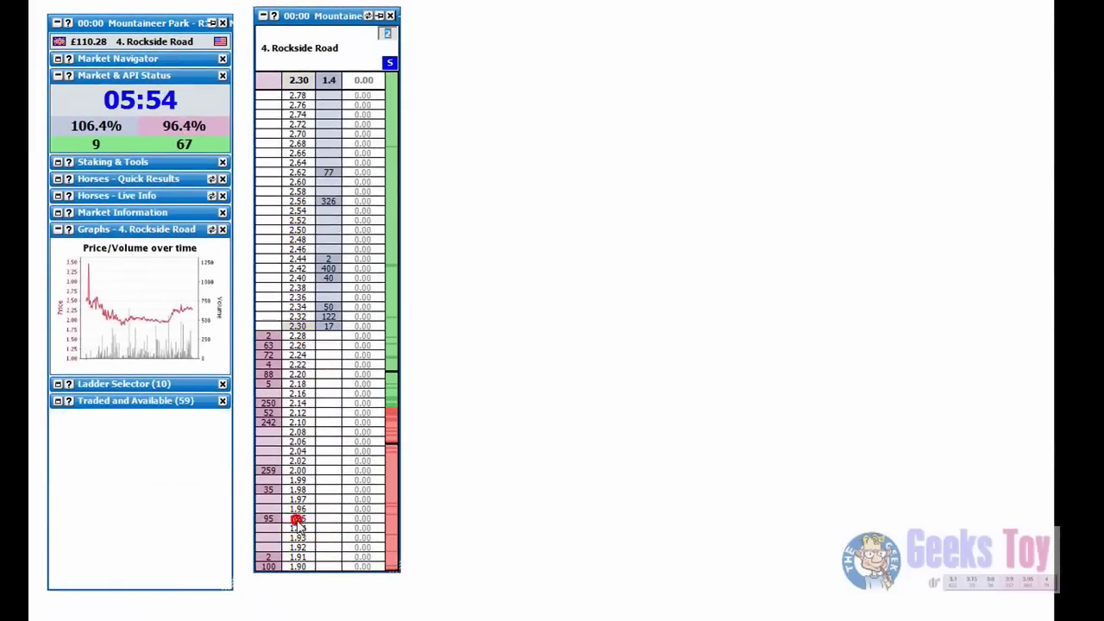
- Lay 4. Rockside Road £2 at 1.96 and drag the unmatched lay down to 1.92
left_click(266, 510)
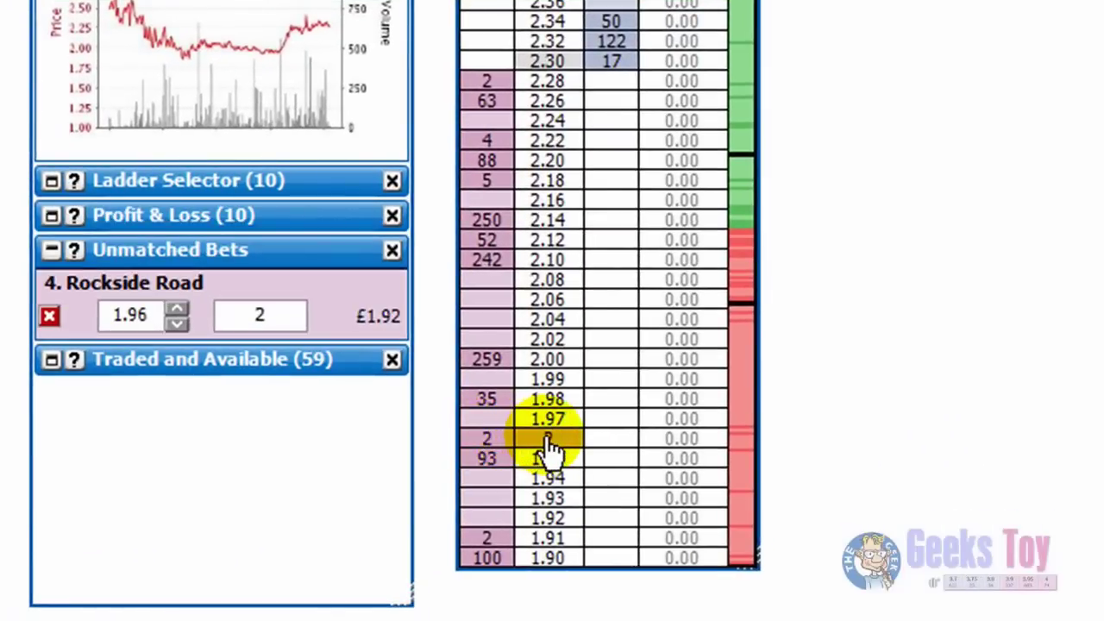
left_click(542, 378)
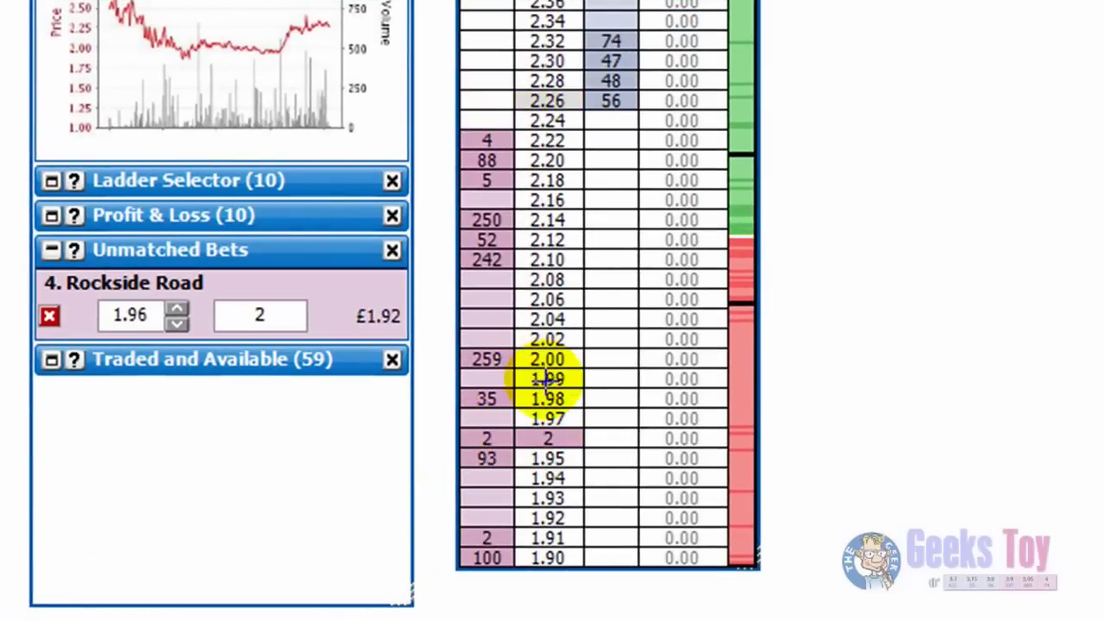
left_click(551, 517)
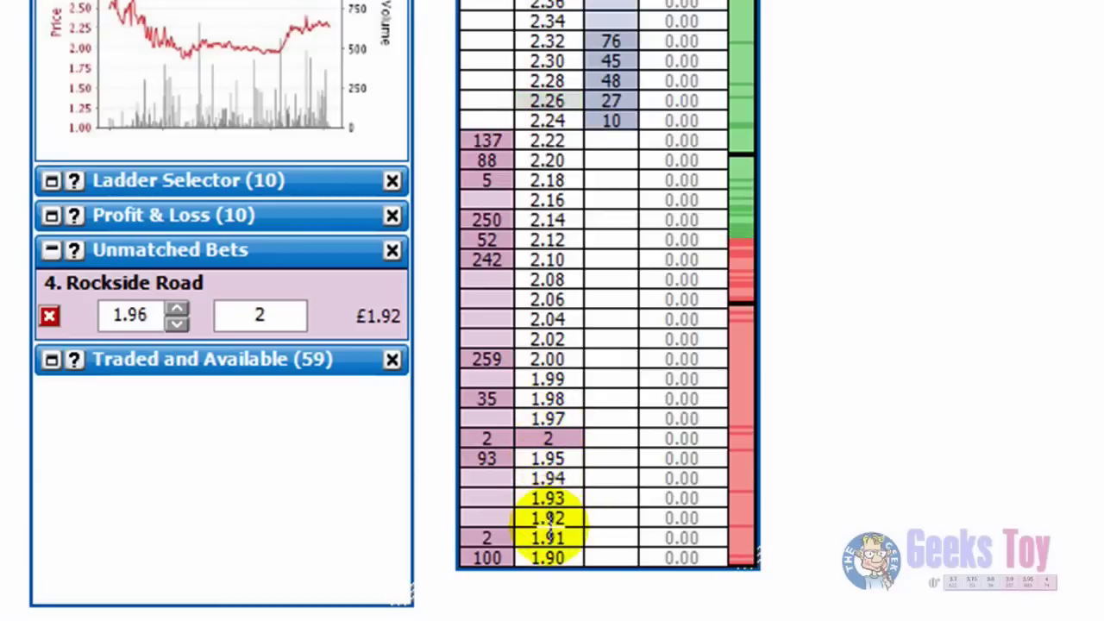
left_click_drag(548, 518, 620, 436)
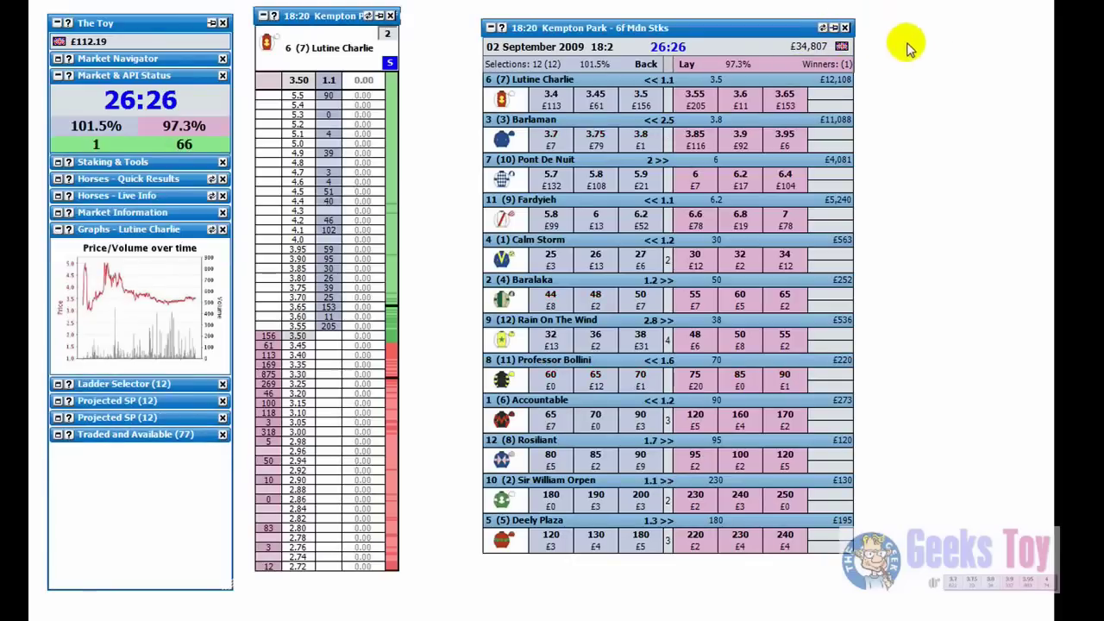
- Close the 18:20 Kempton Park market grid window, keeping the Lutine Charlie ladder
left_click(848, 28)
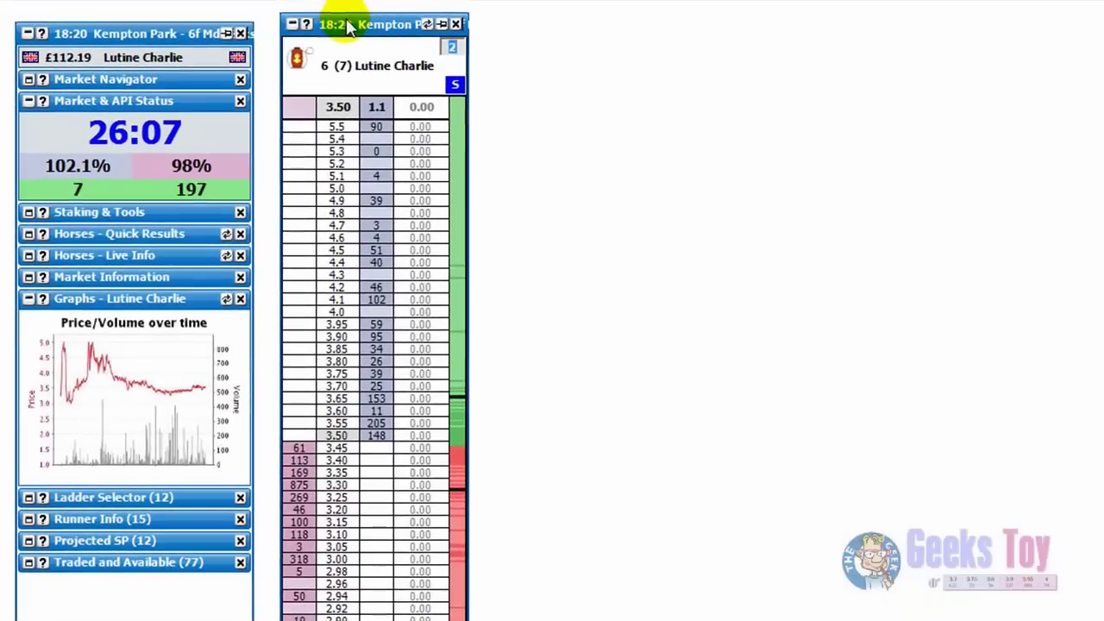
- Set the ladder layout's maximum columns to 5
right_click(306, 15)
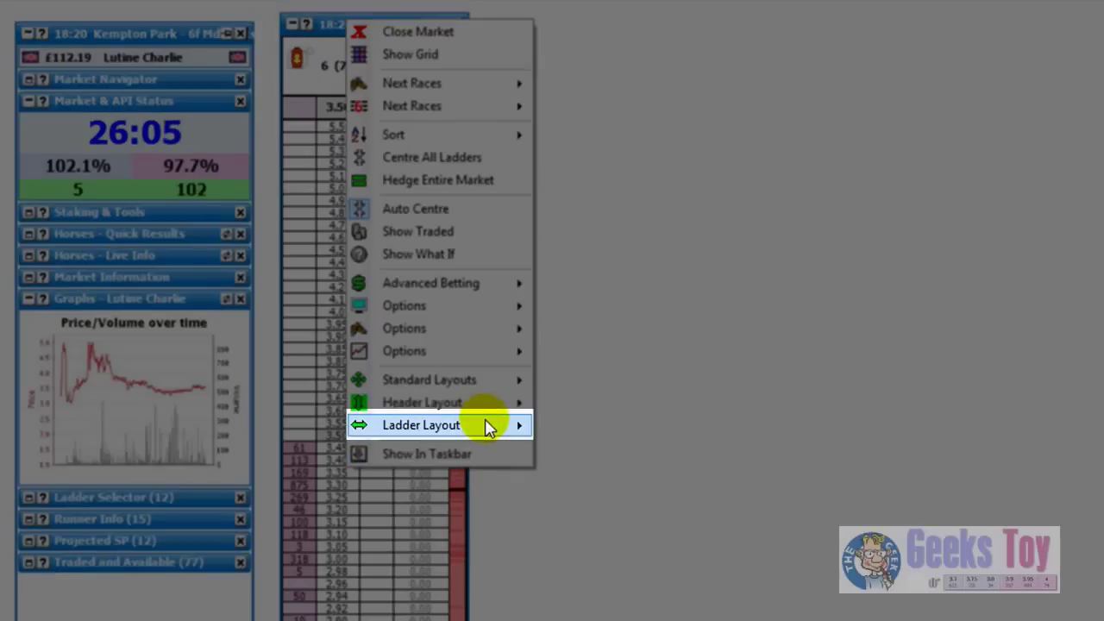
mouse_move(486, 423)
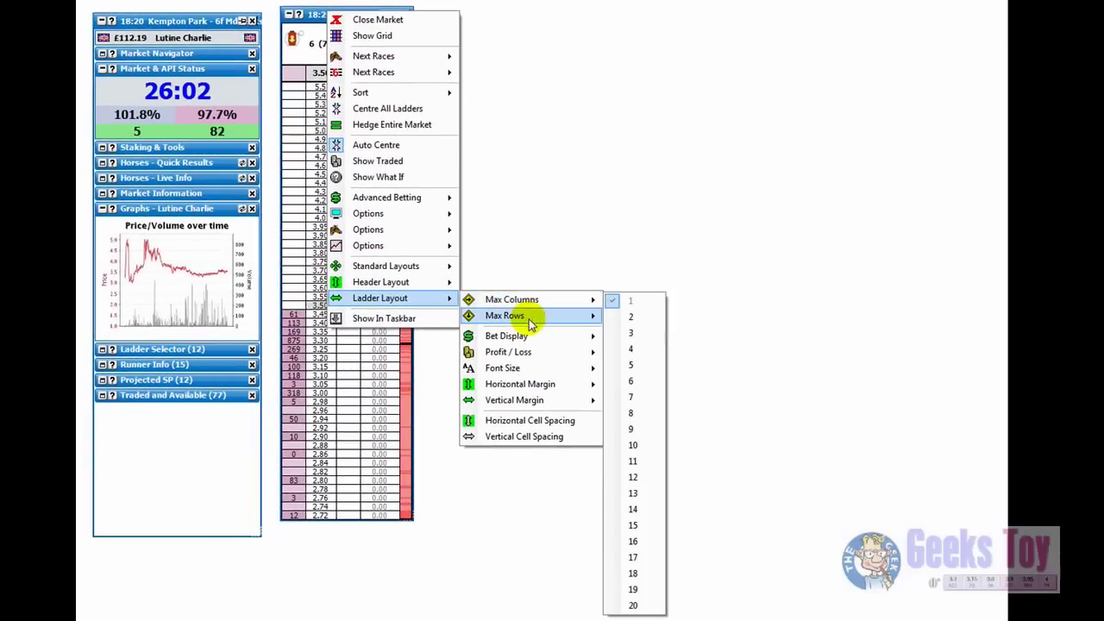
mouse_move(553, 302)
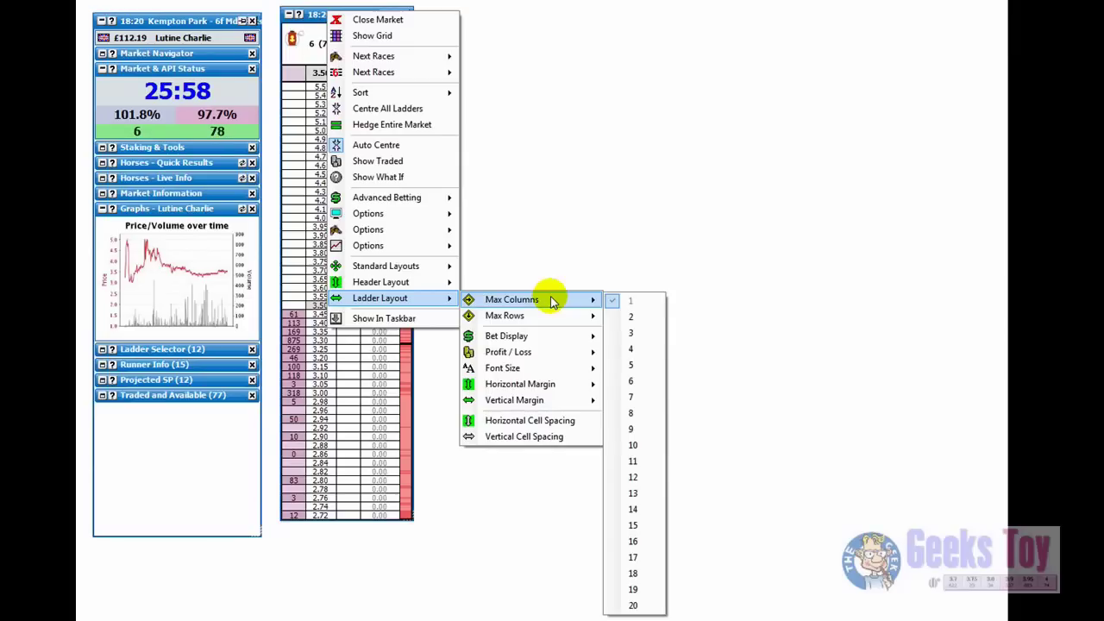
left_click(635, 366)
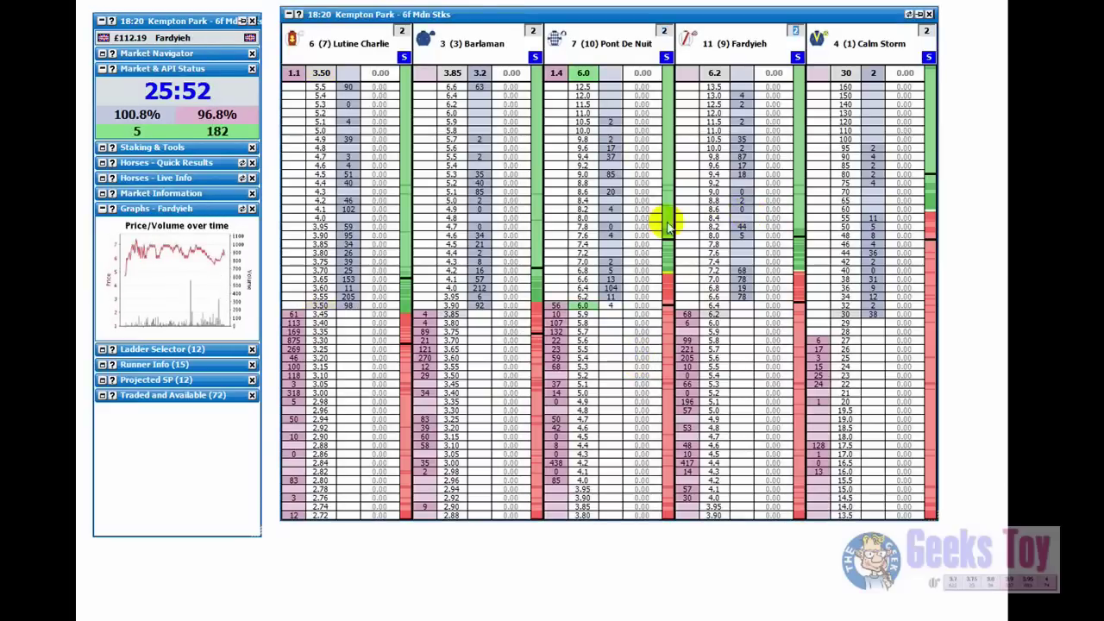
- Set the ladder layout's maximum rows to 2
right_click(457, 19)
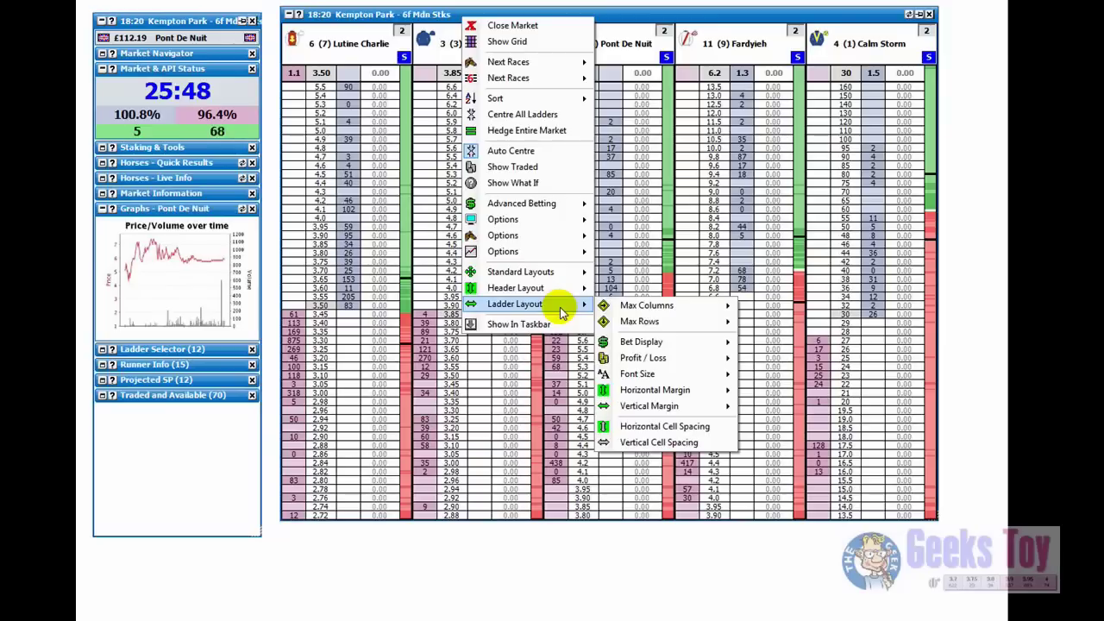
mouse_move(656, 307)
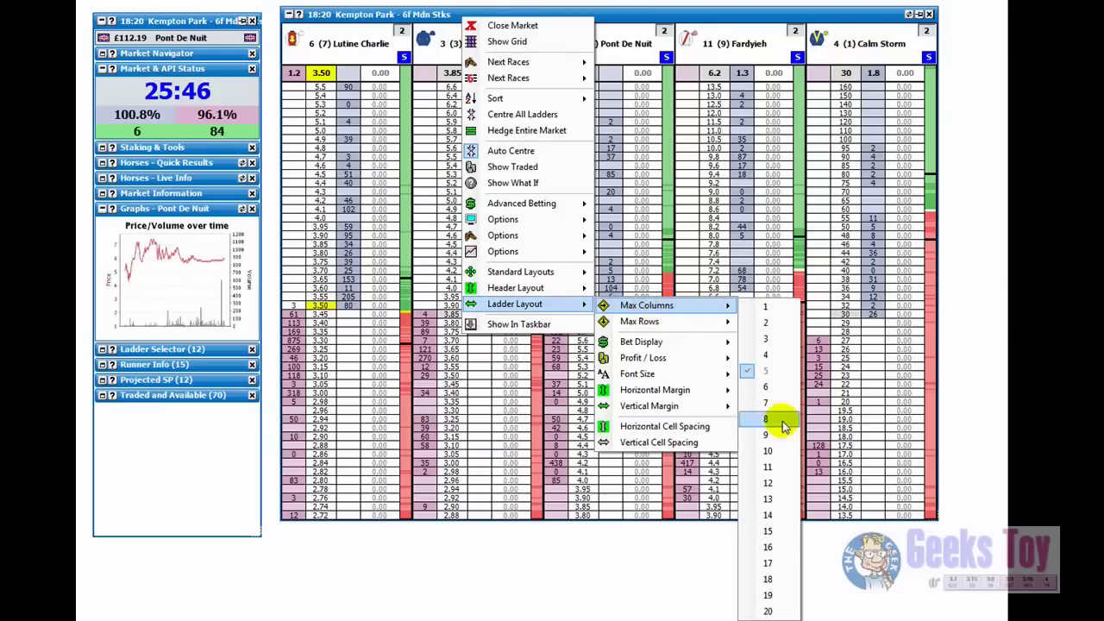
mouse_move(700, 328)
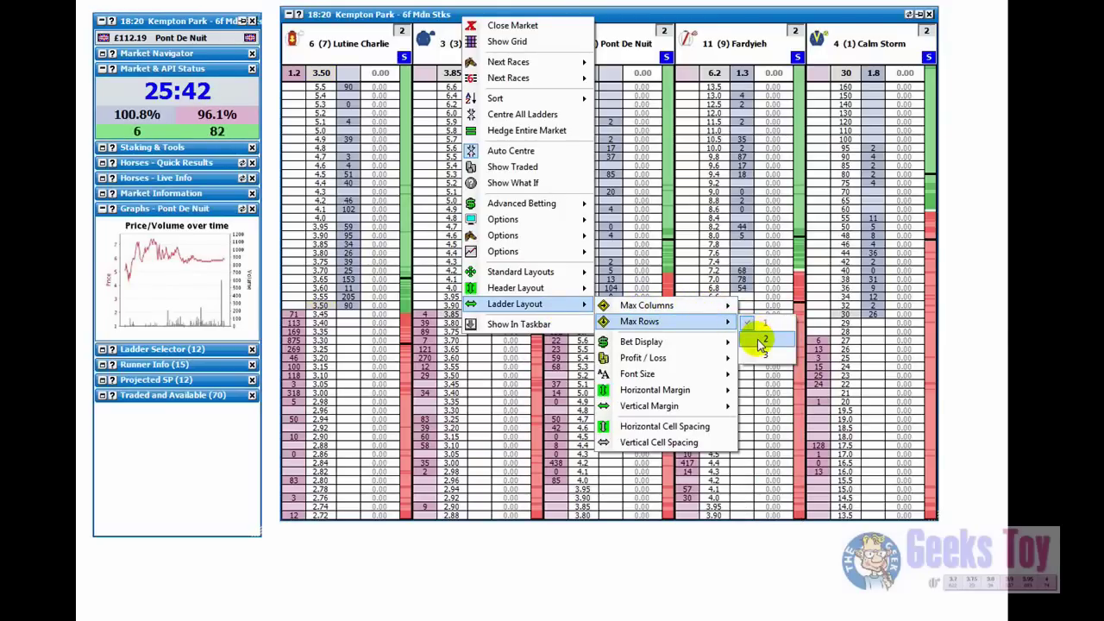
left_click(760, 343)
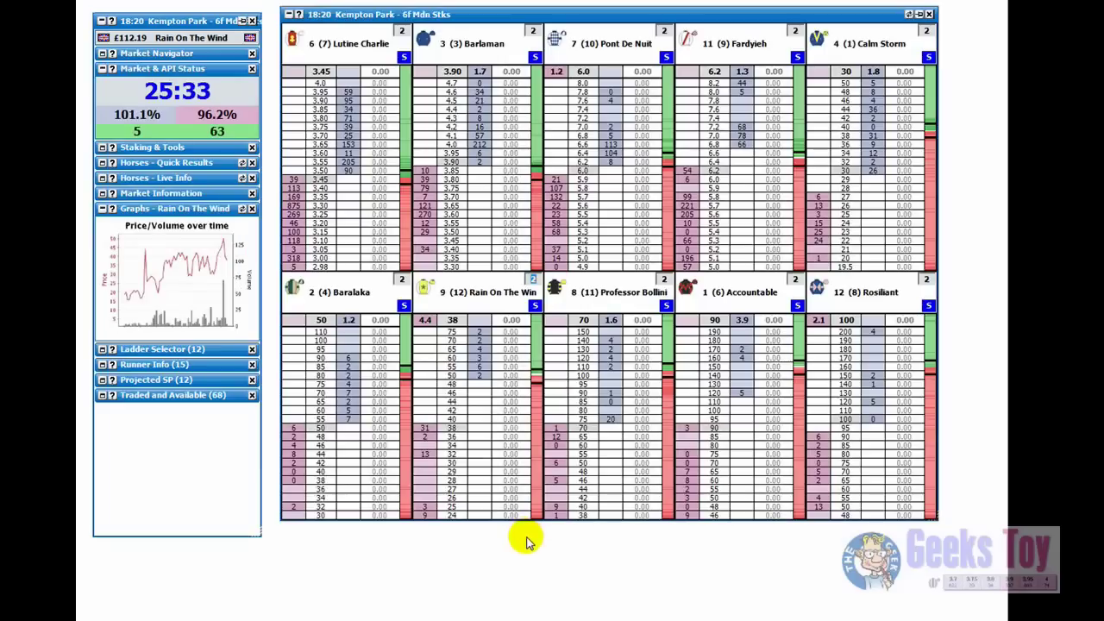